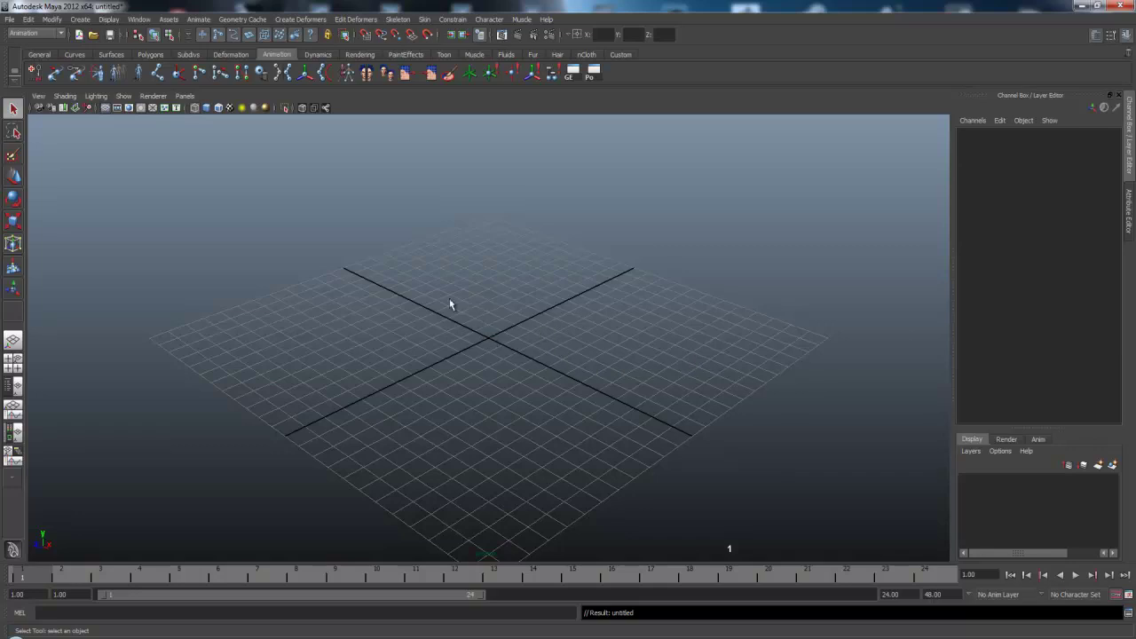
Review the current project's name and folder locations in the Project Window, then close it unchanged.
{"action": "left_click", "coordinate": [9, 18]}
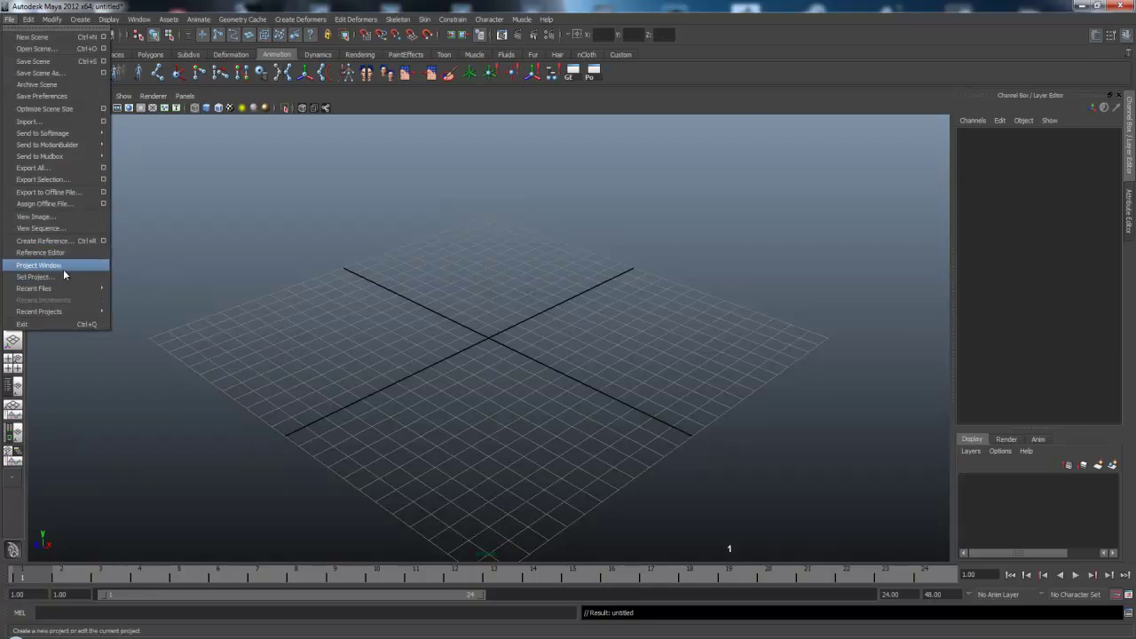
{"action": "left_click", "coordinate": [39, 265]}
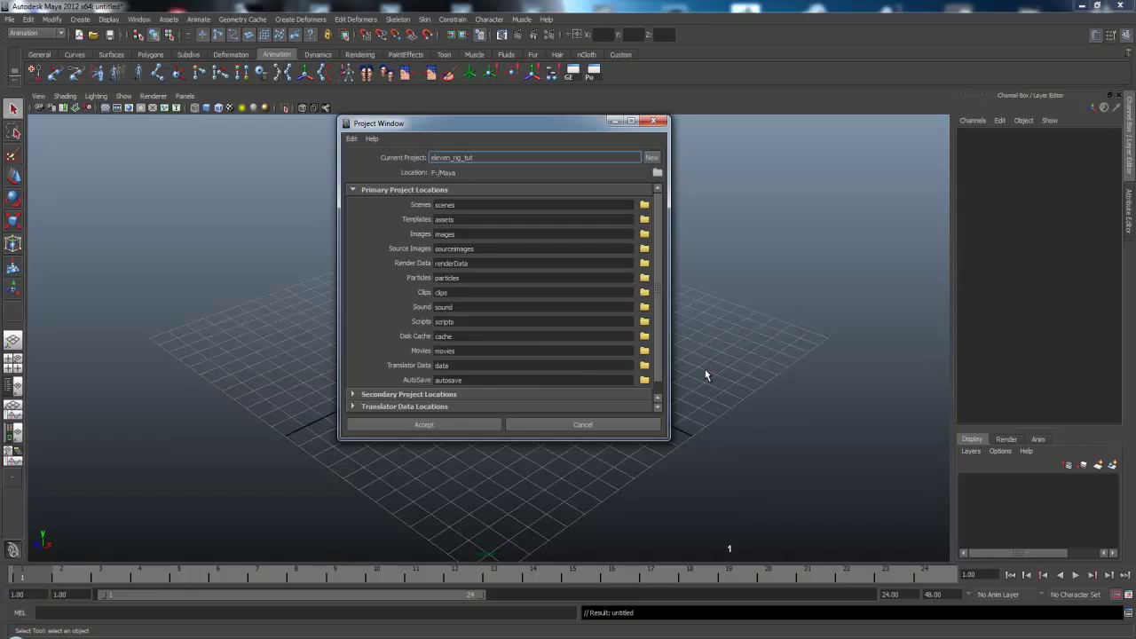
{"action": "left_click", "coordinate": [593, 425]}
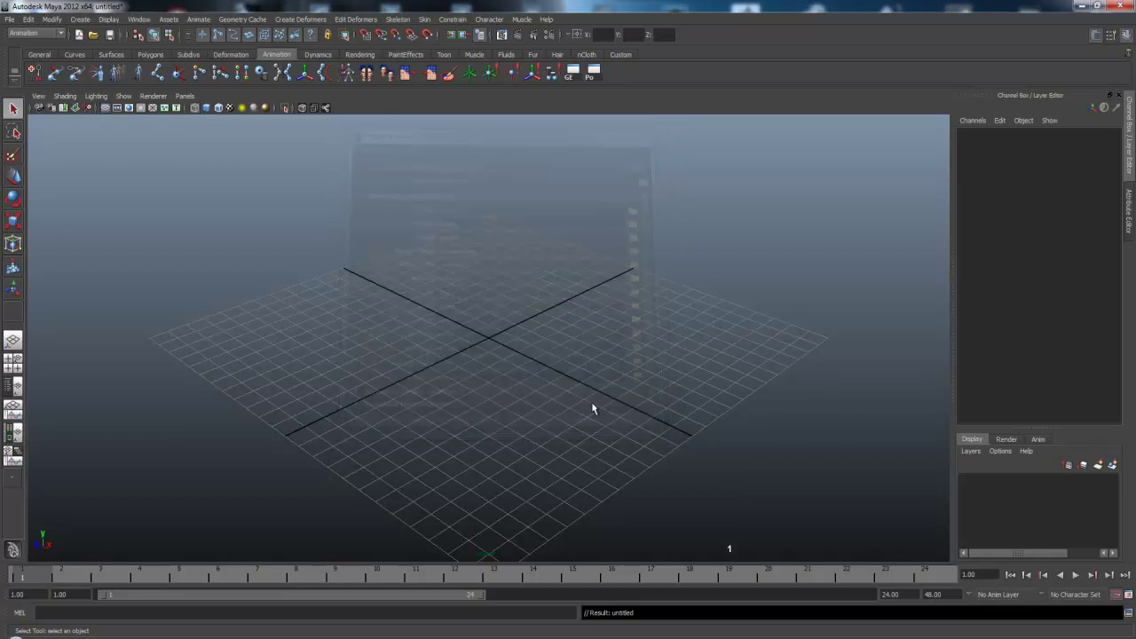
Open the scene file ElevenRig_RC1.ma from the project's scenes folder.
{"action": "key", "text": "ctrl+o"}
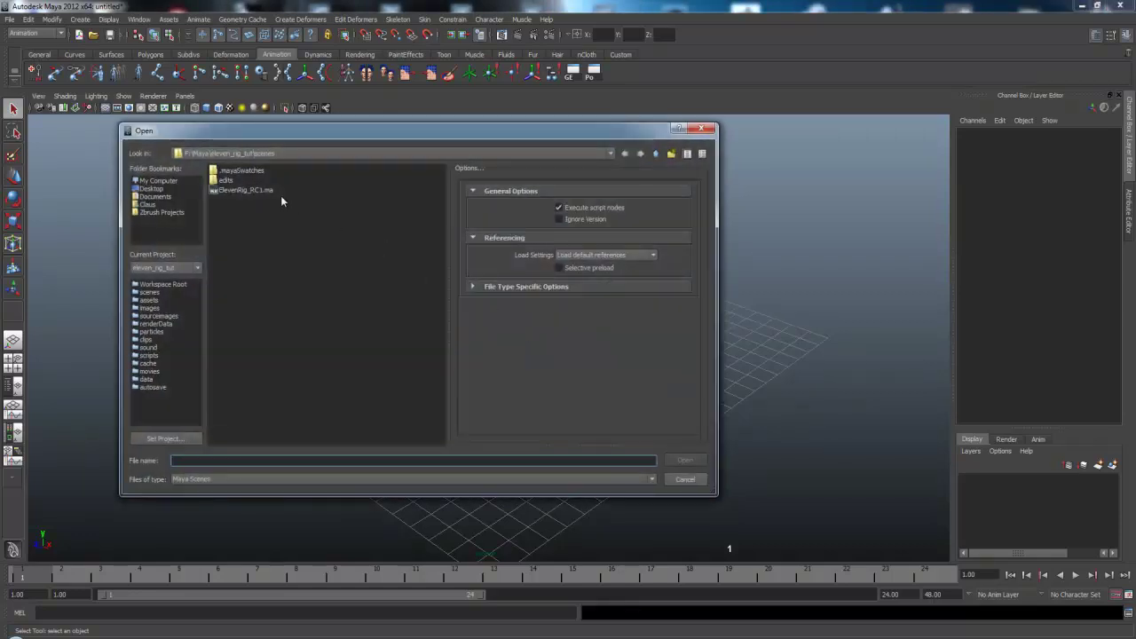
{"action": "left_click", "coordinate": [257, 190]}
{"action": "left_click", "coordinate": [685, 460]}
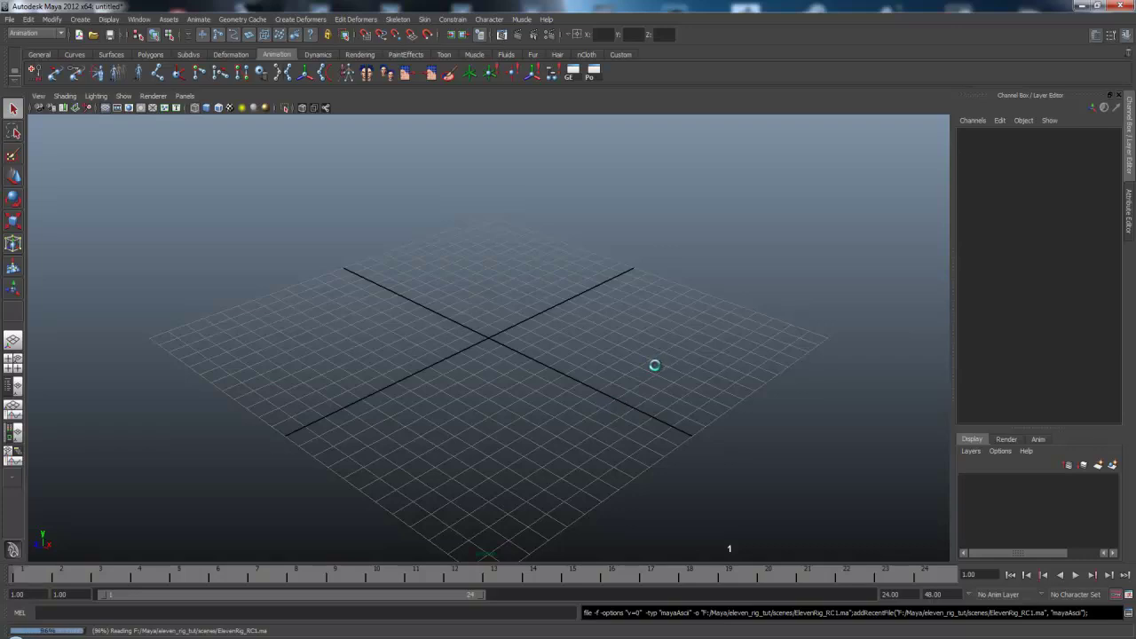
Display the character rig smooth shaded and frame the full figure in the perspective view.
{"action": "left_click_drag", "start_coordinate": [637, 443], "coordinate": [578, 440], "text": "alt"}
{"action": "left_click_drag", "start_coordinate": [642, 413], "coordinate": [608, 424], "text": "alt"}
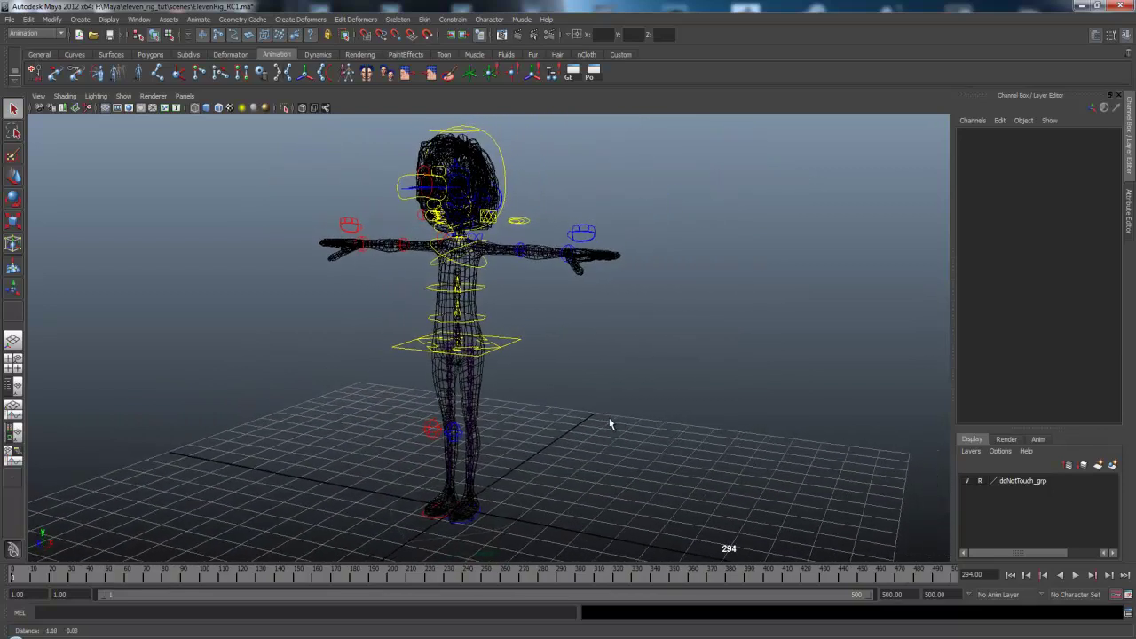
{"action": "key", "text": "5"}
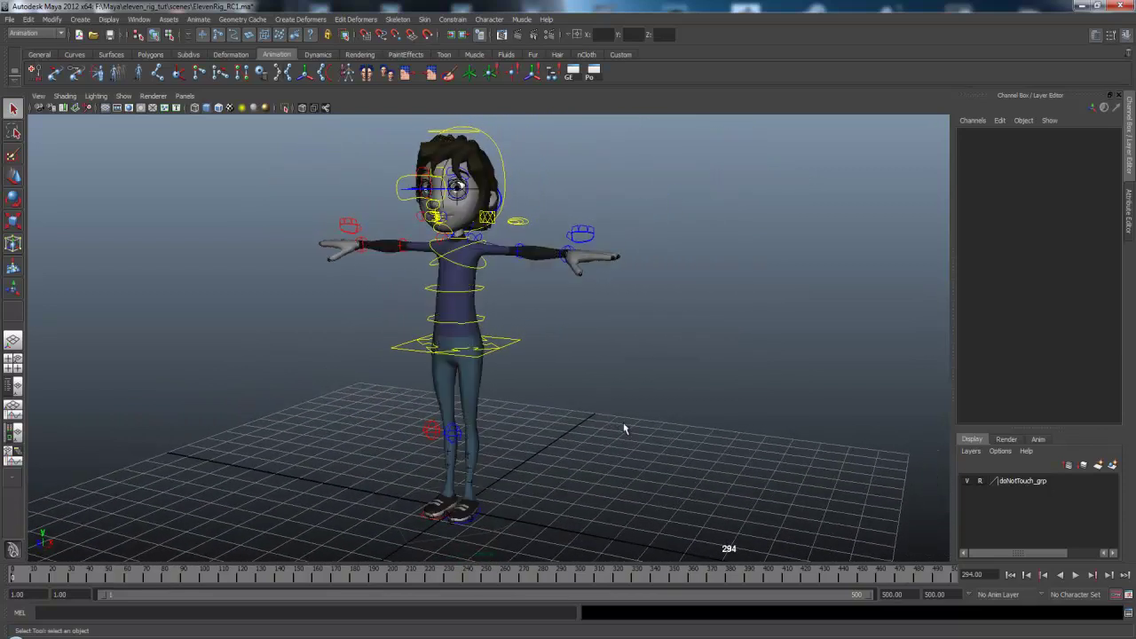
{"action": "left_click_drag", "start_coordinate": [585, 433], "coordinate": [603, 383], "text": "alt"}
{"action": "right_click_drag", "start_coordinate": [603, 384], "coordinate": [573, 389], "text": "alt"}
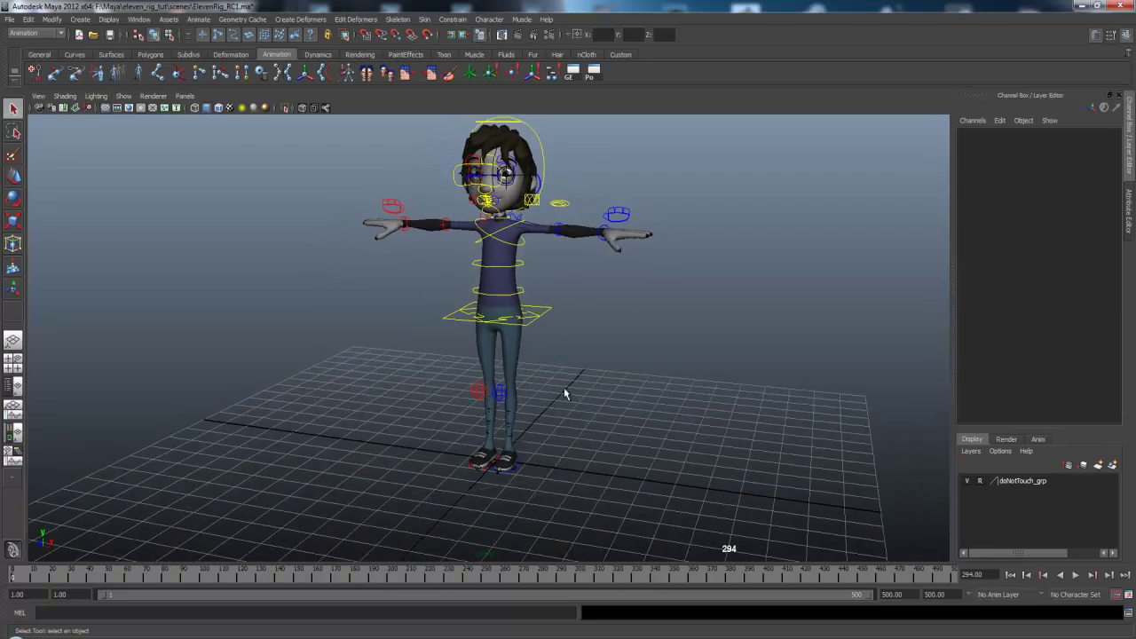
{"action": "left_click_drag", "start_coordinate": [618, 365], "coordinate": [592, 392], "text": "alt"}
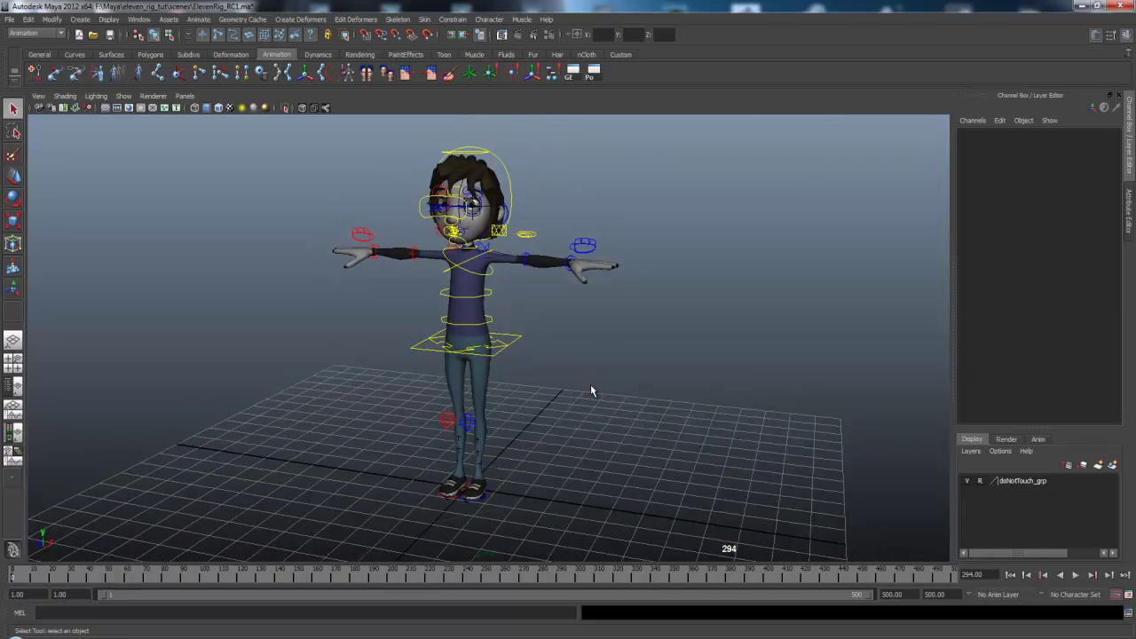
Try moving the whole character with the Global_Scale control, undo the move, and look through the control's attributes.
{"action": "left_click", "coordinate": [528, 496]}
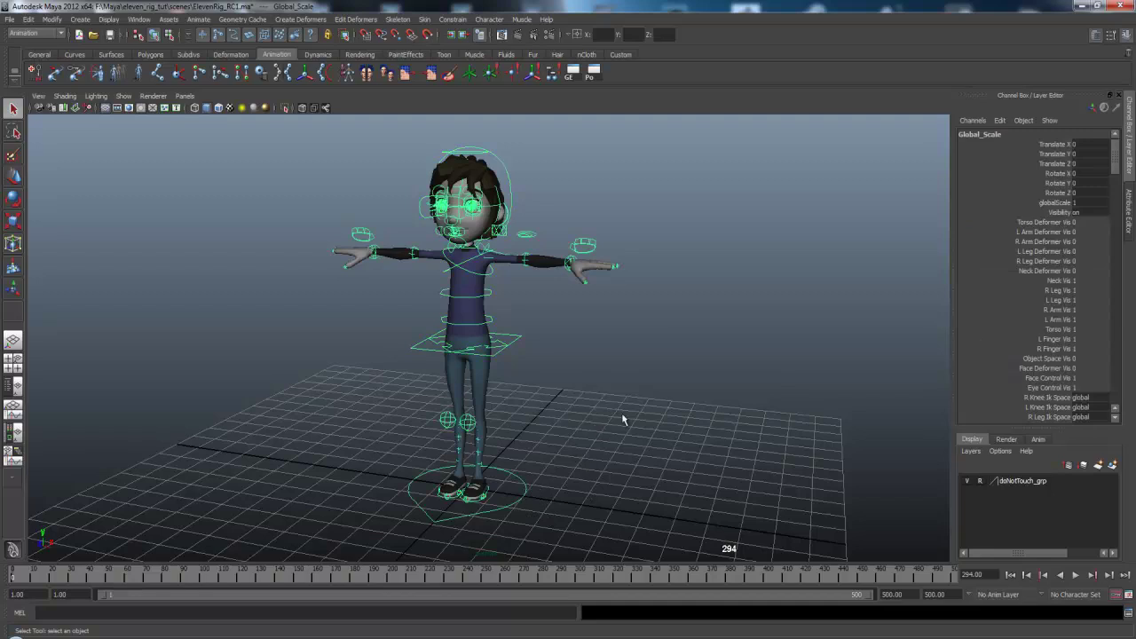
{"action": "key", "text": "w"}
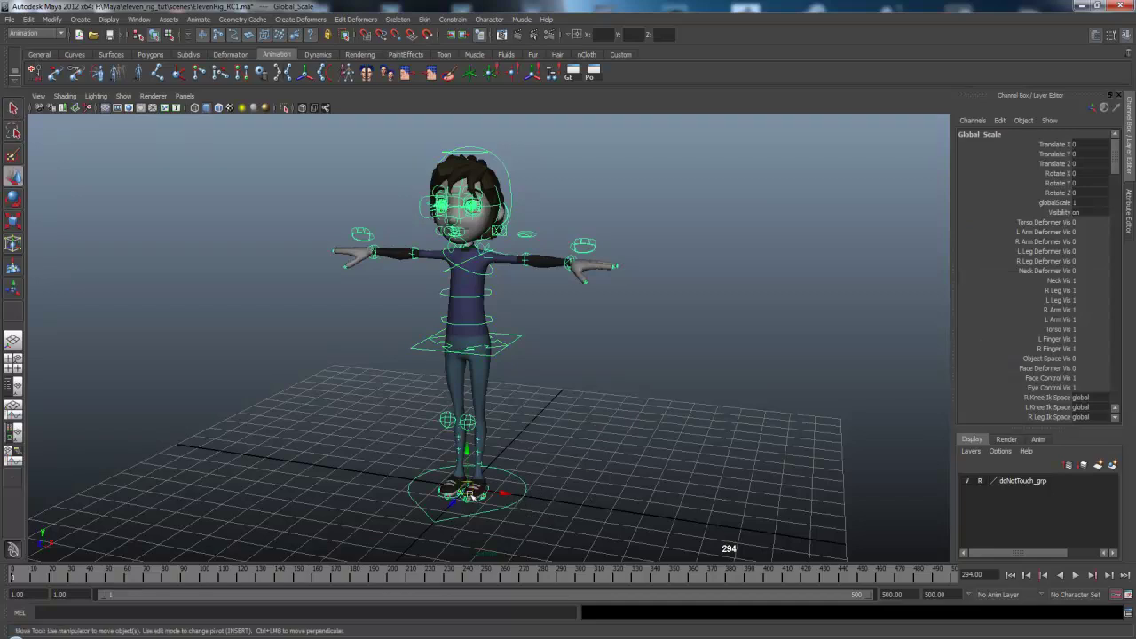
{"action": "mouse_move", "coordinate": [470, 455]}
{"action": "left_mouse_down"}
{"action": "mouse_move", "coordinate": [448, 448]}
{"action": "mouse_move", "coordinate": [550, 444]}
{"action": "mouse_move", "coordinate": [462, 444]}
{"action": "mouse_move", "coordinate": [473, 452]}
{"action": "left_mouse_up"}
{"action": "key", "text": "ctrl+z"}
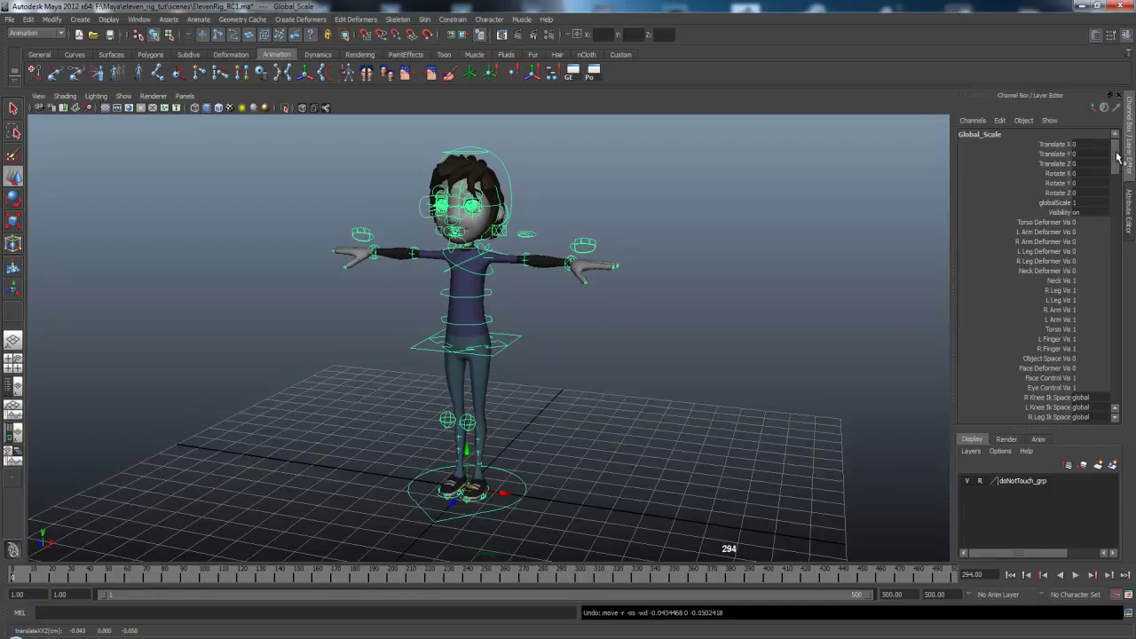
{"action": "left_click_drag", "start_coordinate": [1118, 155], "coordinate": [1119, 182]}
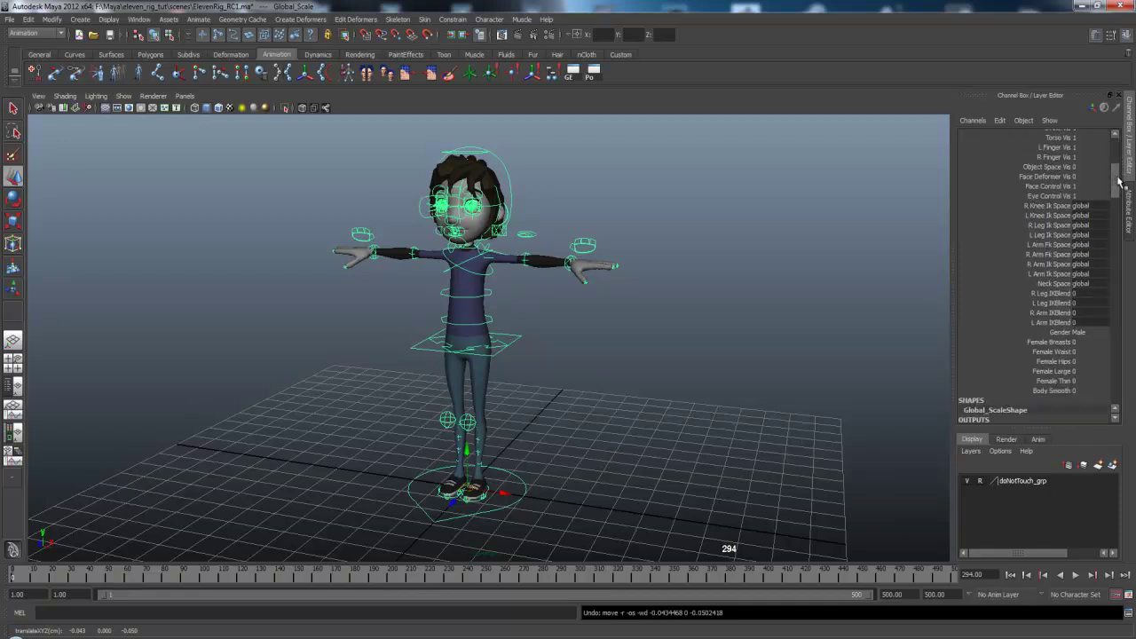
Try rotating the body control at the hips about its X axis, then undo the rotation.
{"action": "left_click", "coordinate": [517, 344]}
{"action": "key", "text": "e"}
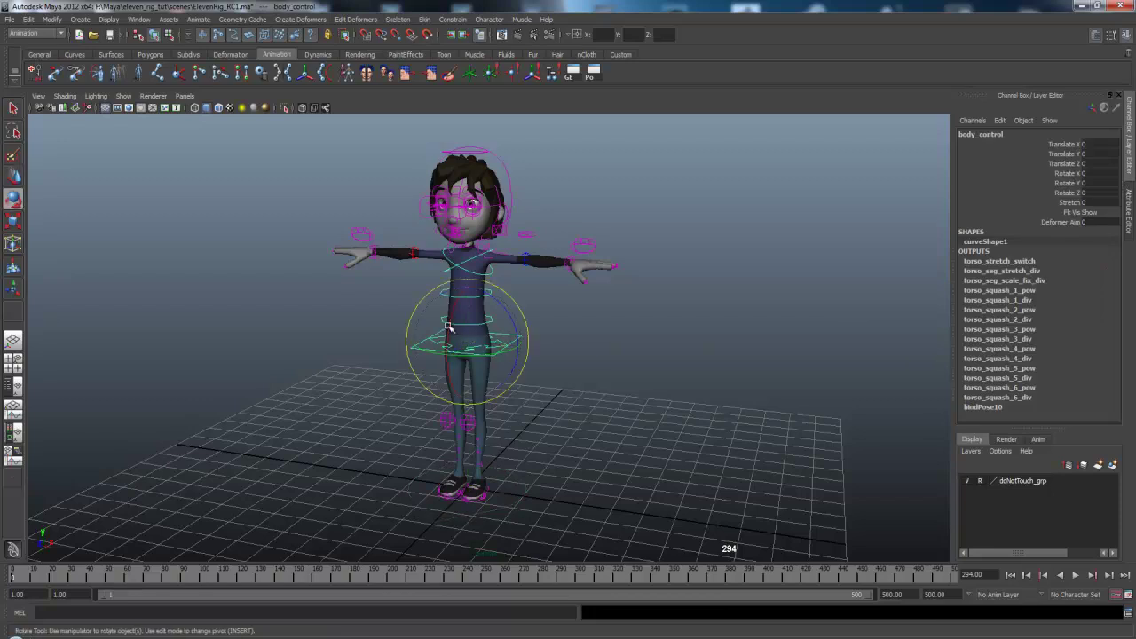
{"action": "left_click_drag", "start_coordinate": [449, 329], "coordinate": [482, 293]}
{"action": "key", "text": "ctrl+z"}
{"action": "key", "text": "ctrl+z"}
{"action": "key", "text": "ctrl+z"}
{"action": "key", "text": "ctrl+z"}
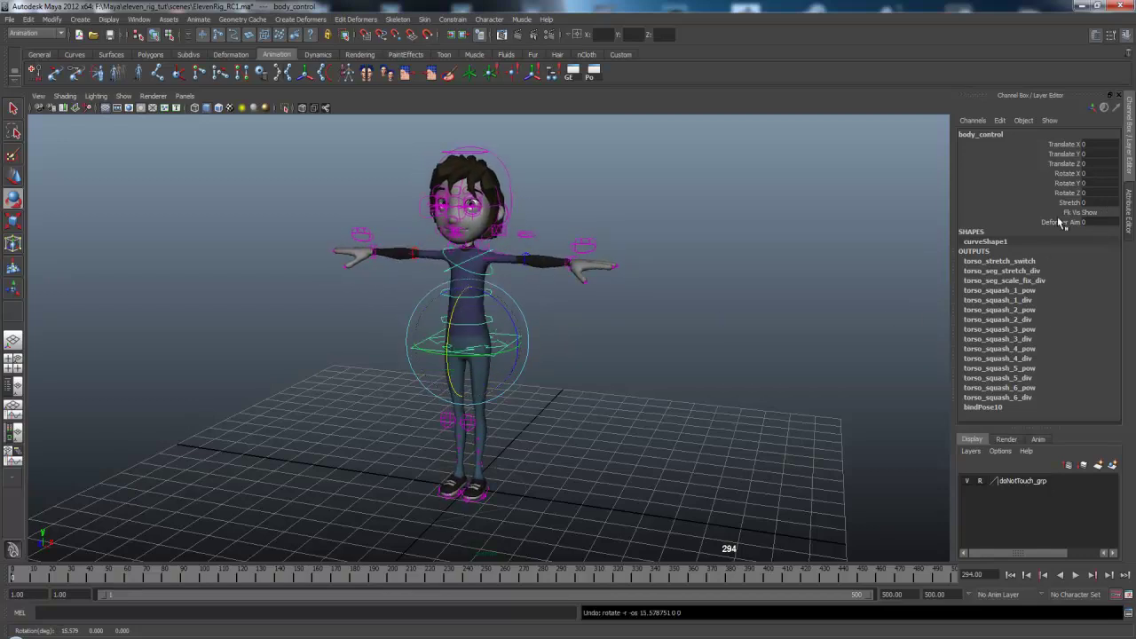
Set both L Arm Ik Space and R Arm Ik Space to chest on the Global_Scale control.
{"action": "left_click", "coordinate": [523, 497]}
{"action": "left_click_drag", "start_coordinate": [1115, 169], "coordinate": [1122, 190]}
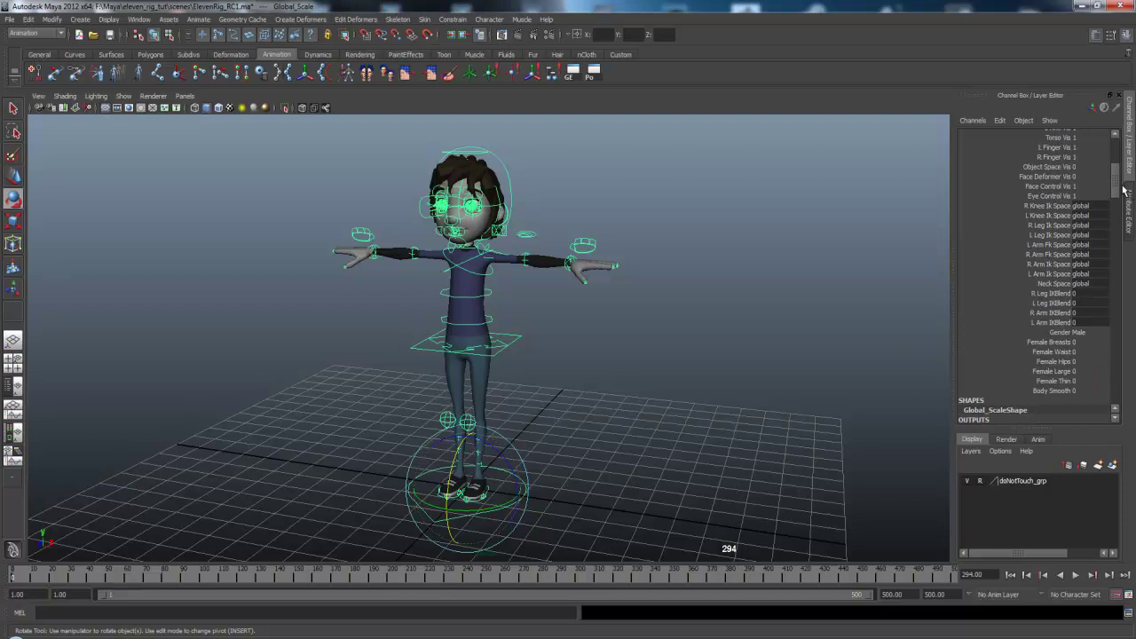
{"action": "left_click", "coordinate": [1083, 276]}
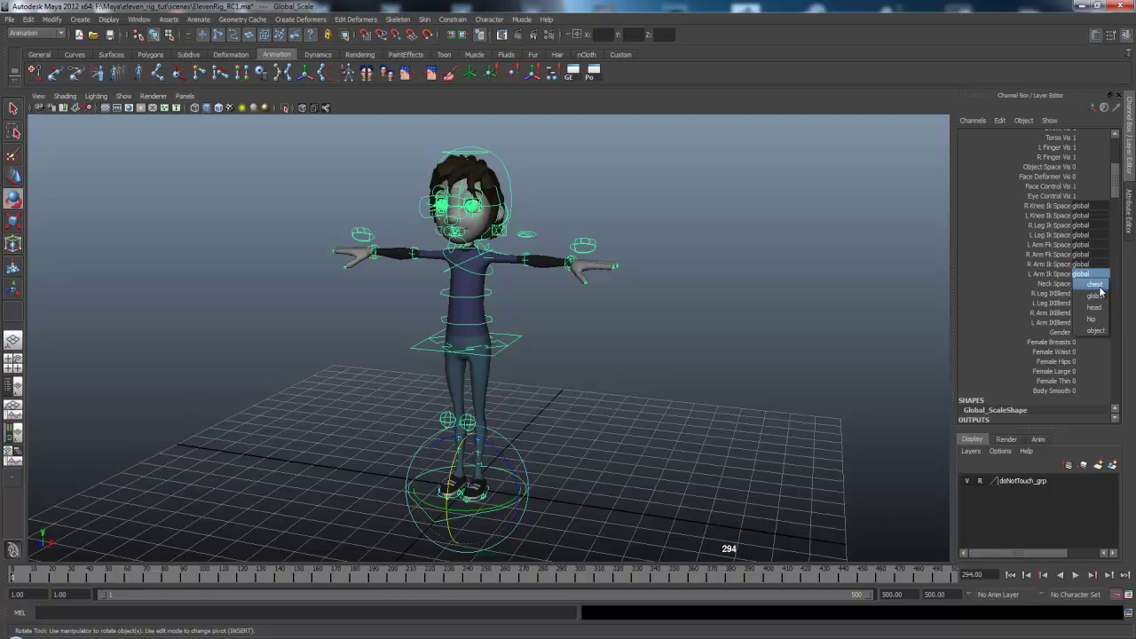
{"action": "left_click", "coordinate": [1098, 286]}
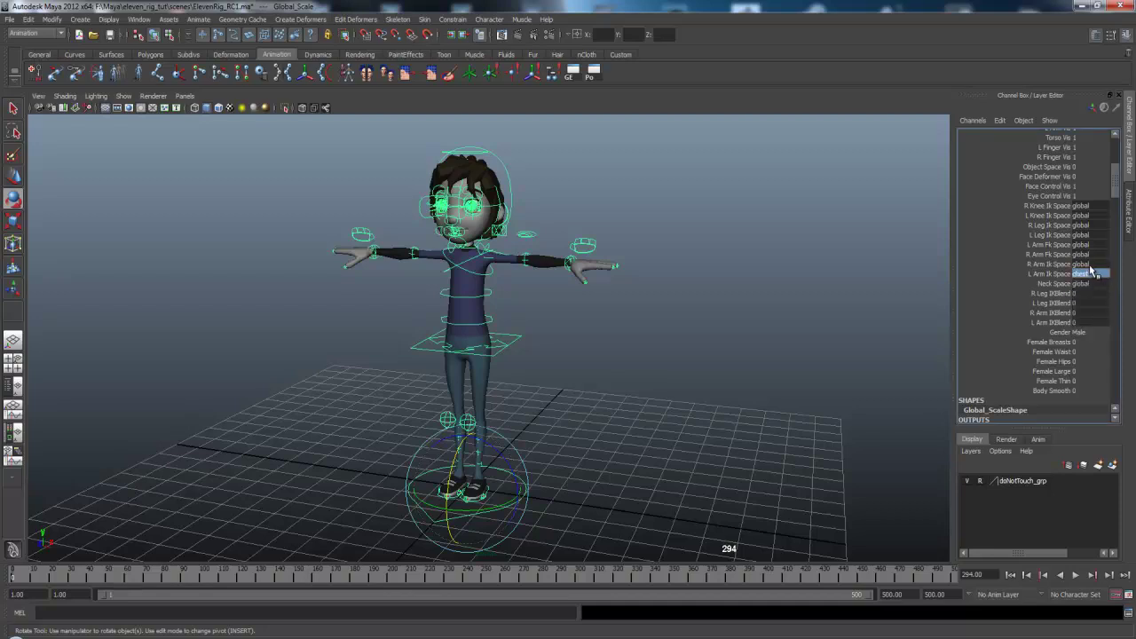
{"action": "left_click", "coordinate": [1089, 264]}
{"action": "left_click", "coordinate": [1096, 275]}
Try rotating the chest IK control to test how the arms follow, then undo the rotation.
{"action": "left_click", "coordinate": [514, 340]}
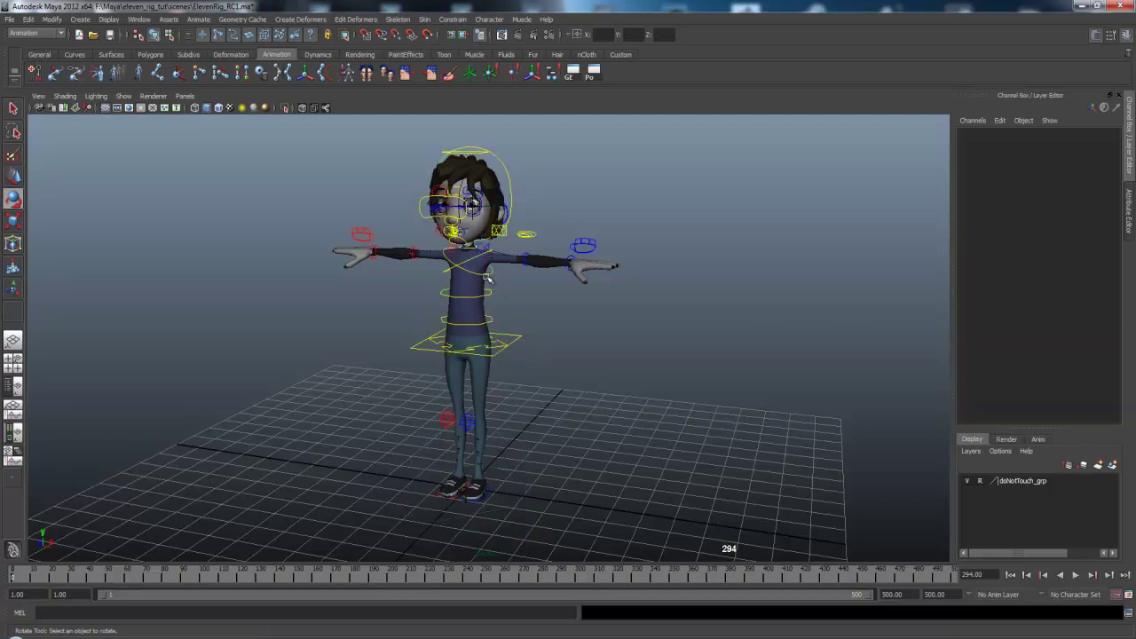
{"action": "left_click", "coordinate": [489, 274]}
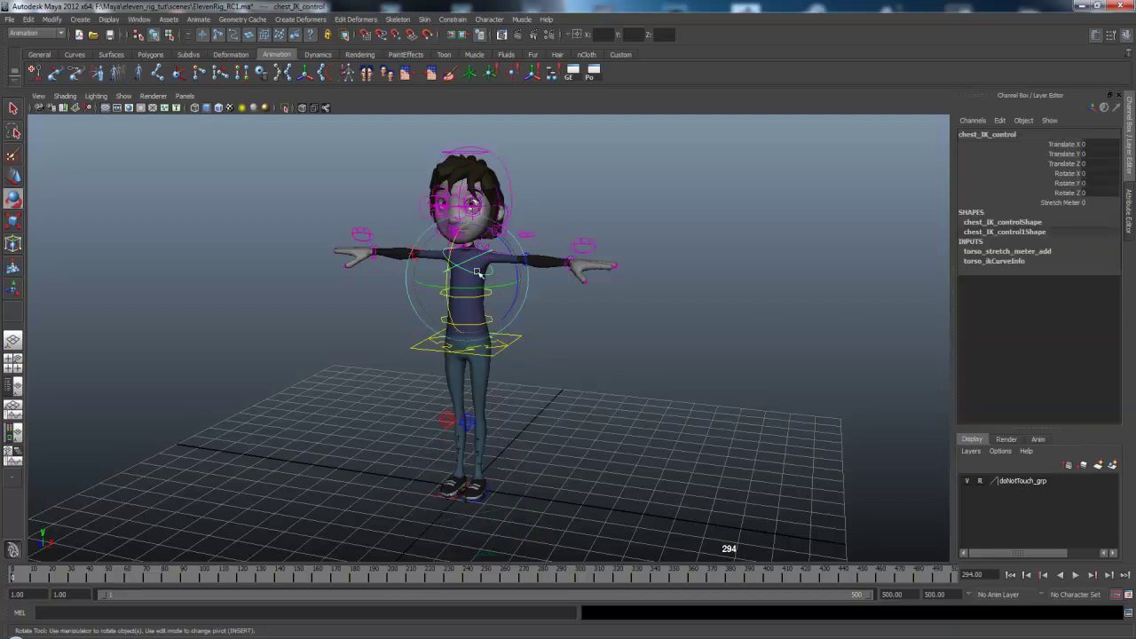
{"action": "mouse_move", "coordinate": [483, 273]}
{"action": "left_mouse_down"}
{"action": "mouse_move", "coordinate": [497, 279]}
{"action": "mouse_move", "coordinate": [480, 284]}
{"action": "mouse_move", "coordinate": [495, 282]}
{"action": "left_mouse_up"}
{"action": "key", "text": "ctrl+z"}
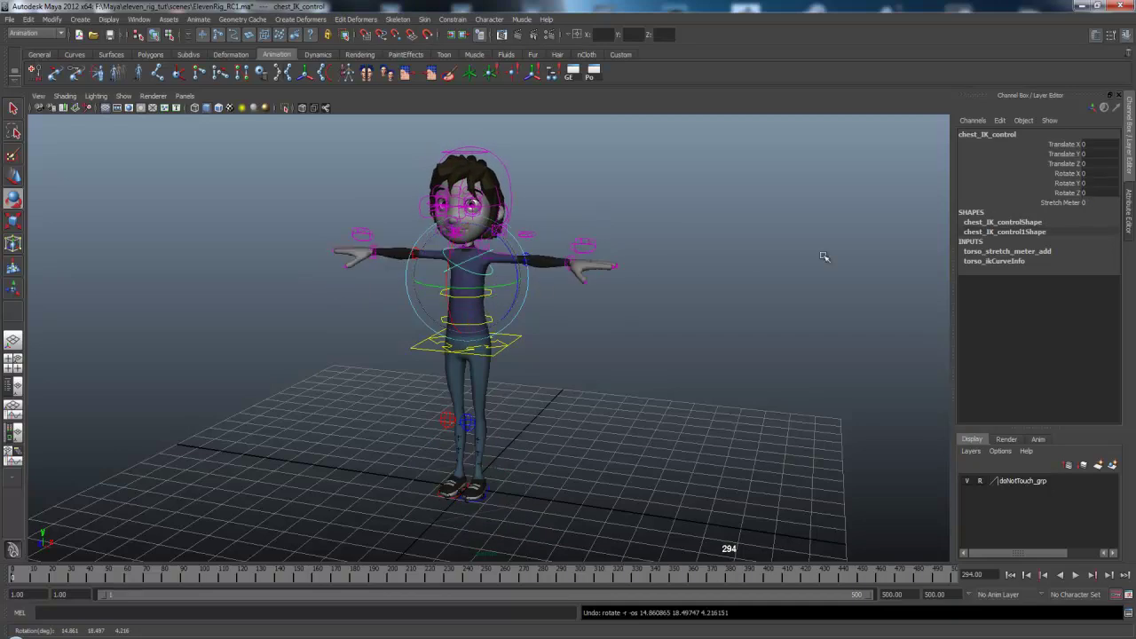
Set Neck Space to chest on the Global_Scale control.
{"action": "left_click", "coordinate": [525, 496]}
{"action": "left_click_drag", "start_coordinate": [1121, 171], "coordinate": [1120, 203]}
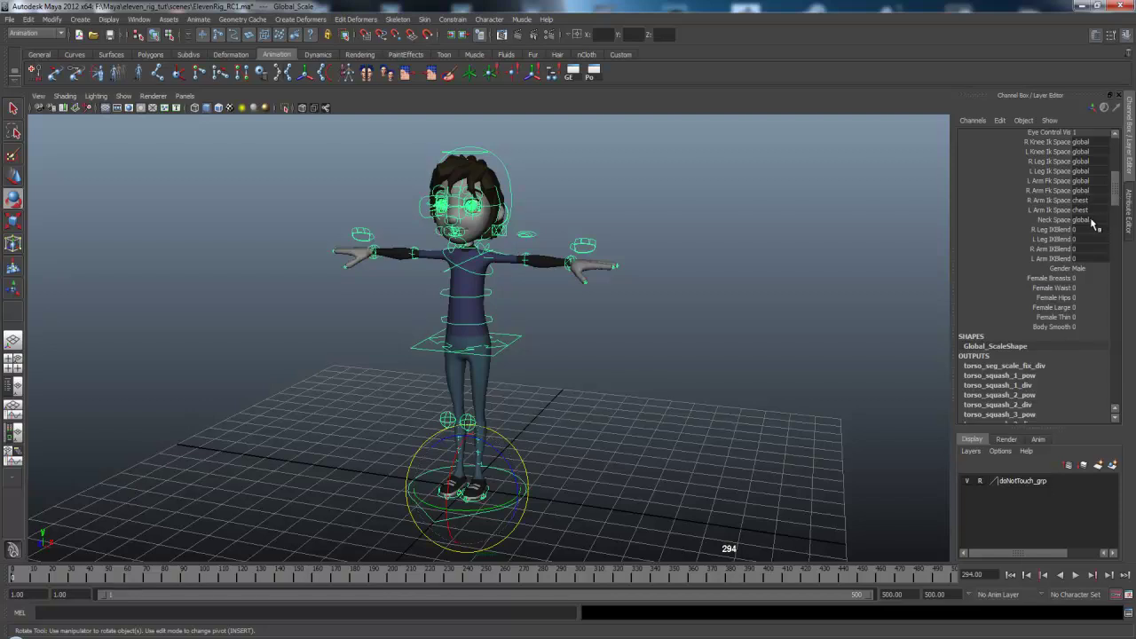
{"action": "left_click", "coordinate": [1094, 225]}
{"action": "left_click", "coordinate": [1090, 236]}
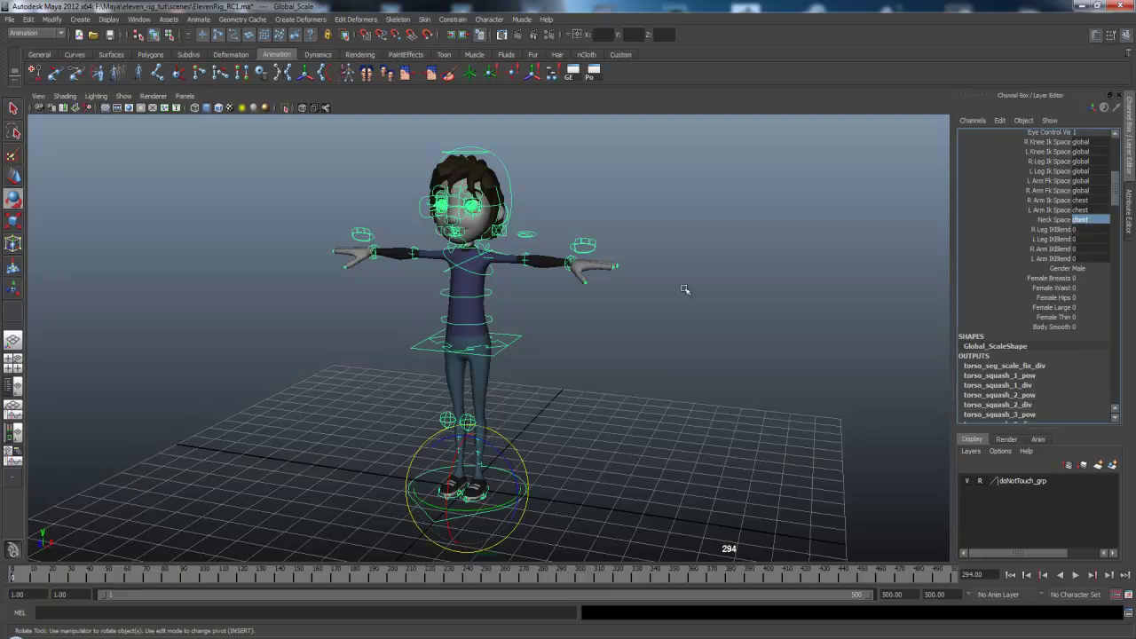
Try rotating the chest control to test how the neck and head follow.
{"action": "left_click", "coordinate": [502, 271]}
{"action": "mouse_move", "coordinate": [494, 286]}
{"action": "left_mouse_down"}
{"action": "mouse_move", "coordinate": [470, 291]}
{"action": "mouse_move", "coordinate": [511, 285]}
{"action": "mouse_move", "coordinate": [515, 295]}
{"action": "left_mouse_up"}
Set the Gender attribute on the Global_Scale control to Female.
{"action": "left_click", "coordinate": [520, 490]}
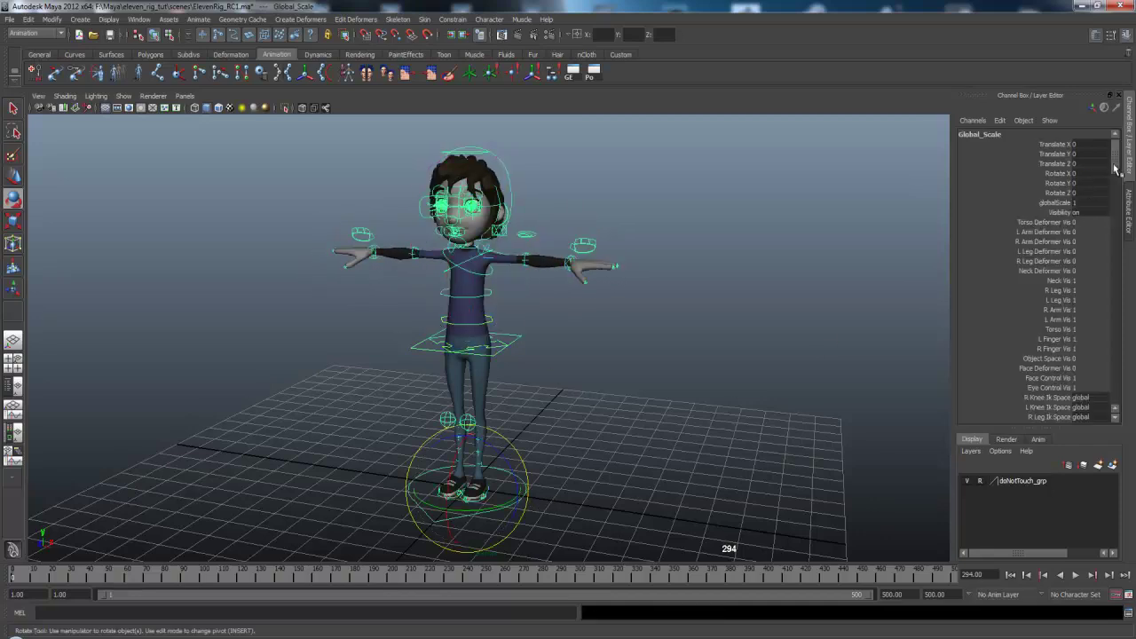
{"action": "left_click_drag", "start_coordinate": [1115, 169], "coordinate": [1117, 198]}
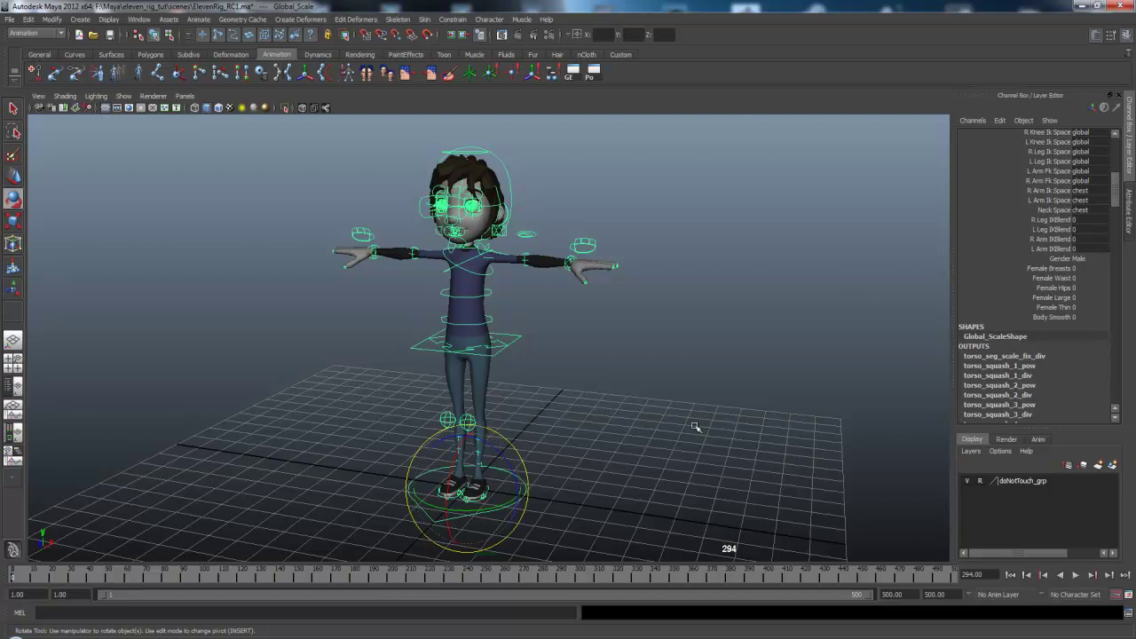
{"action": "left_click", "coordinate": [1085, 259]}
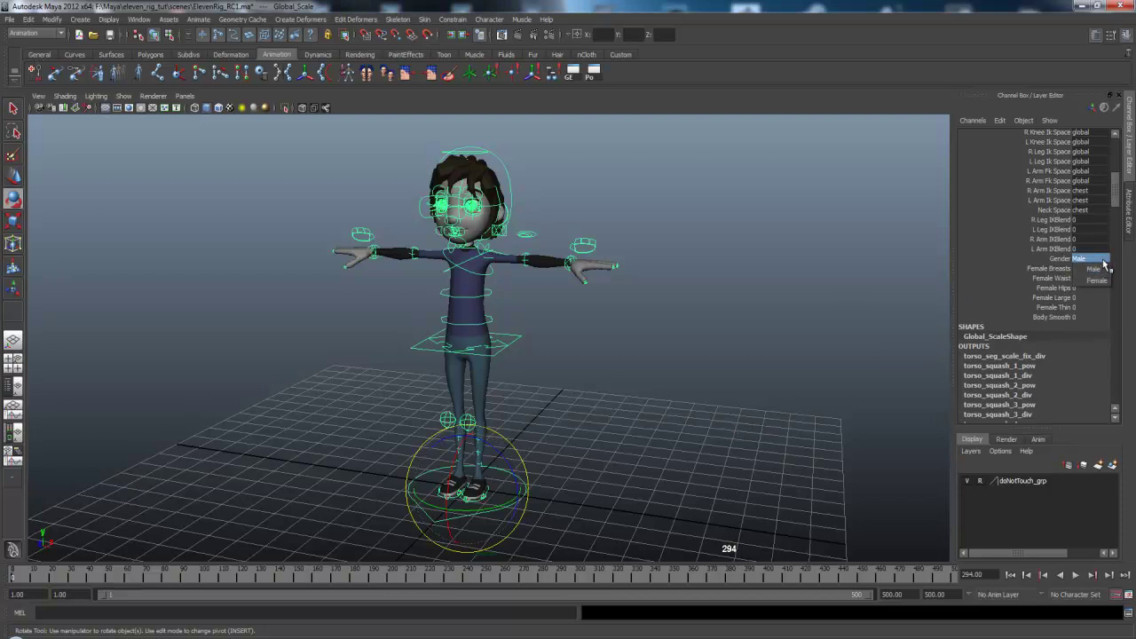
{"action": "left_click", "coordinate": [1097, 281]}
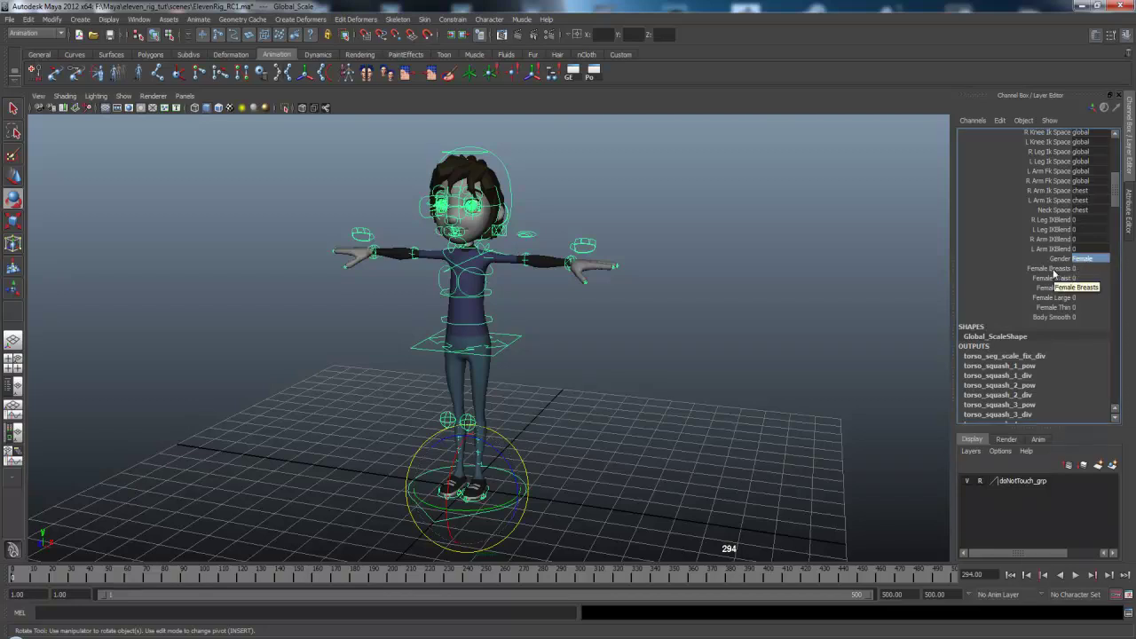
Try the Female Breasts attribute at different values up to 10, then set Gender back to Male.
{"action": "left_click", "coordinate": [1085, 268]}
{"action": "middle_click_drag", "start_coordinate": [782, 284], "coordinate": [663, 289]}
{"action": "left_click", "coordinate": [1066, 279]}
{"action": "left_click", "coordinate": [1049, 268]}
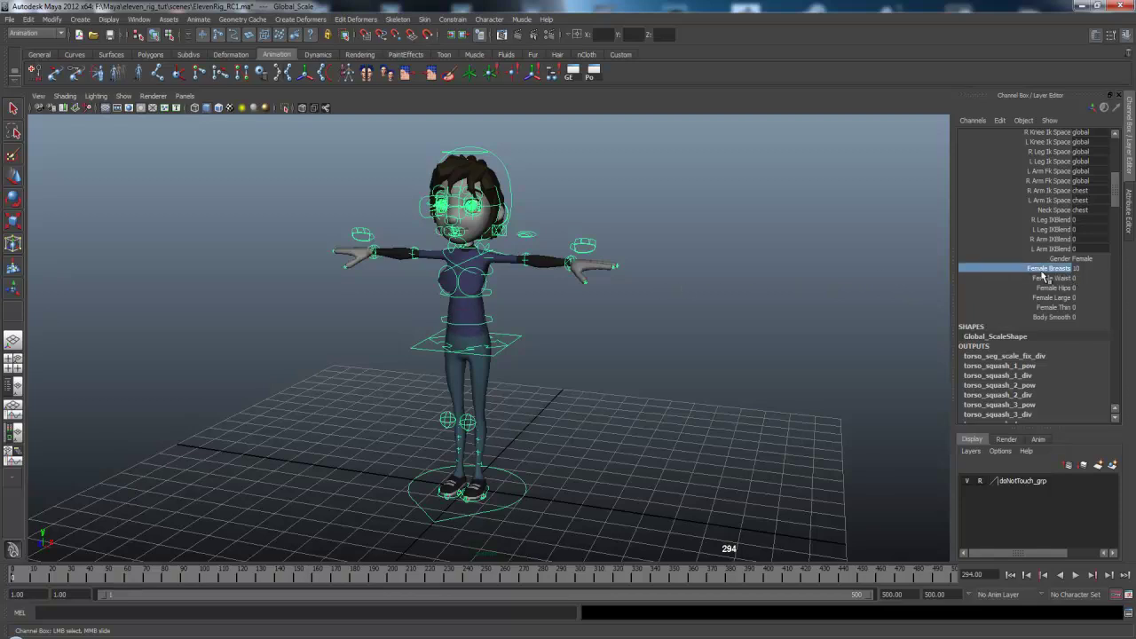
{"action": "left_click", "coordinate": [1084, 258]}
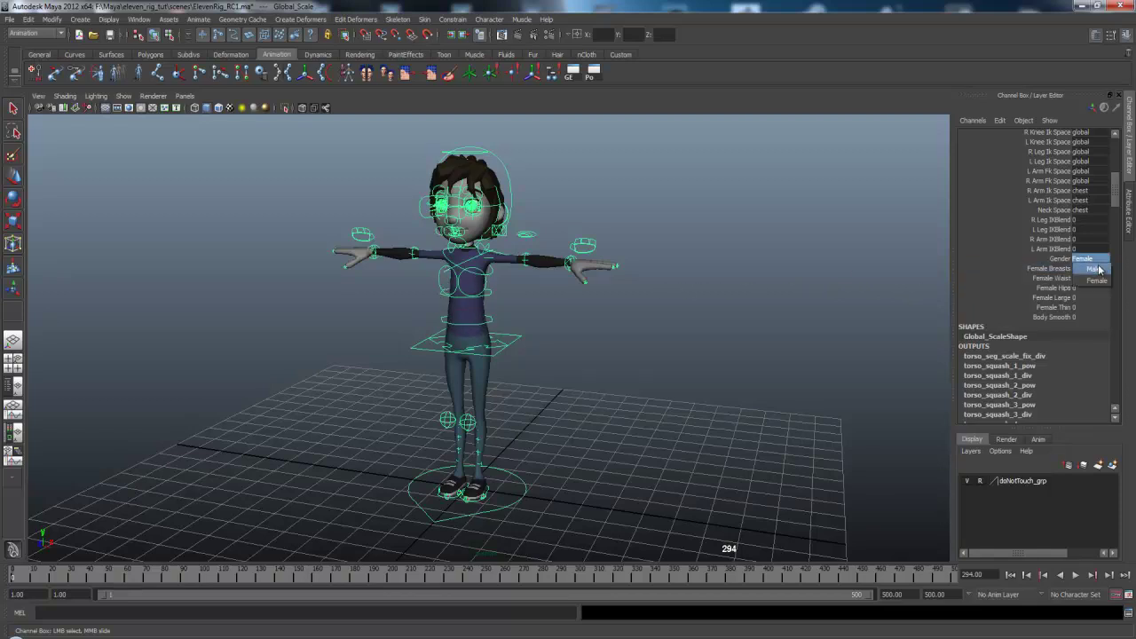
{"action": "left_click", "coordinate": [1098, 269]}
On the head IK control, try the available HairStyle options including None, then set HairStyle to Boy_1.
{"action": "middle_click_drag", "start_coordinate": [613, 317], "coordinate": [610, 331], "text": "alt"}
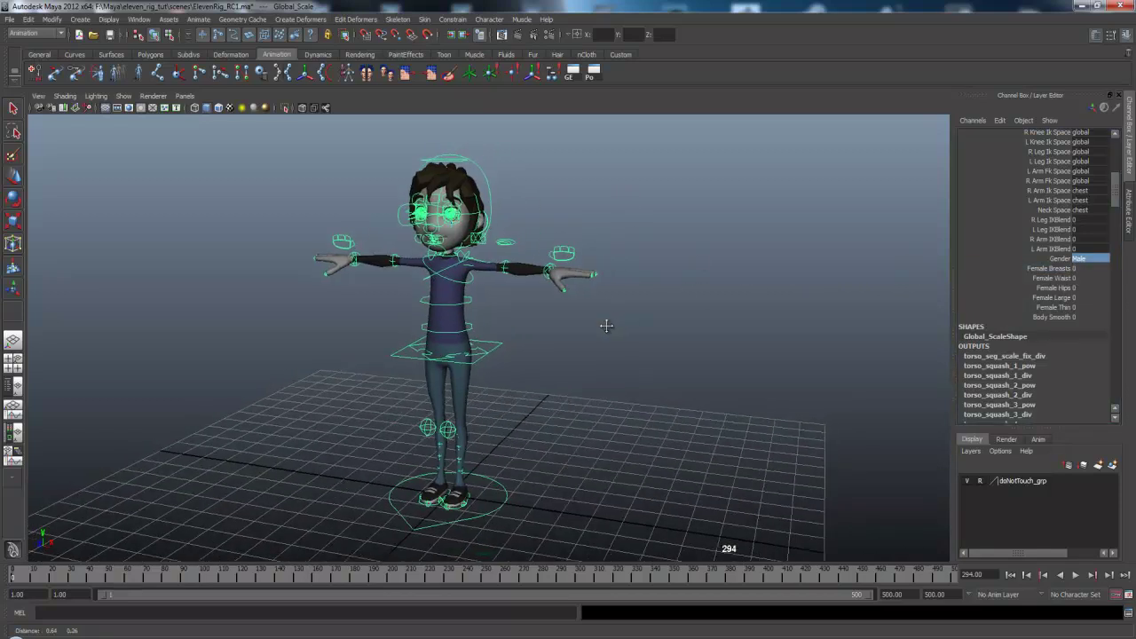
{"action": "right_click_drag", "start_coordinate": [610, 330], "coordinate": [624, 410], "text": "alt"}
{"action": "left_click_drag", "start_coordinate": [624, 410], "coordinate": [609, 342], "text": "alt"}
{"action": "right_click_drag", "start_coordinate": [578, 256], "coordinate": [835, 286], "text": "alt"}
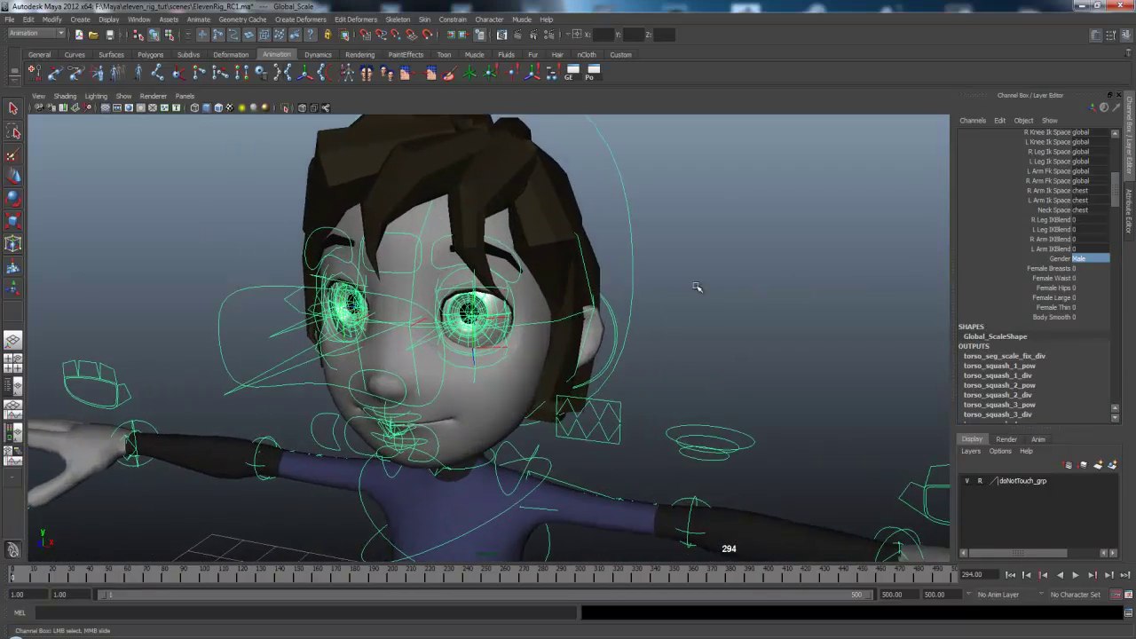
{"action": "left_click", "coordinate": [623, 216]}
{"action": "key", "text": "e"}
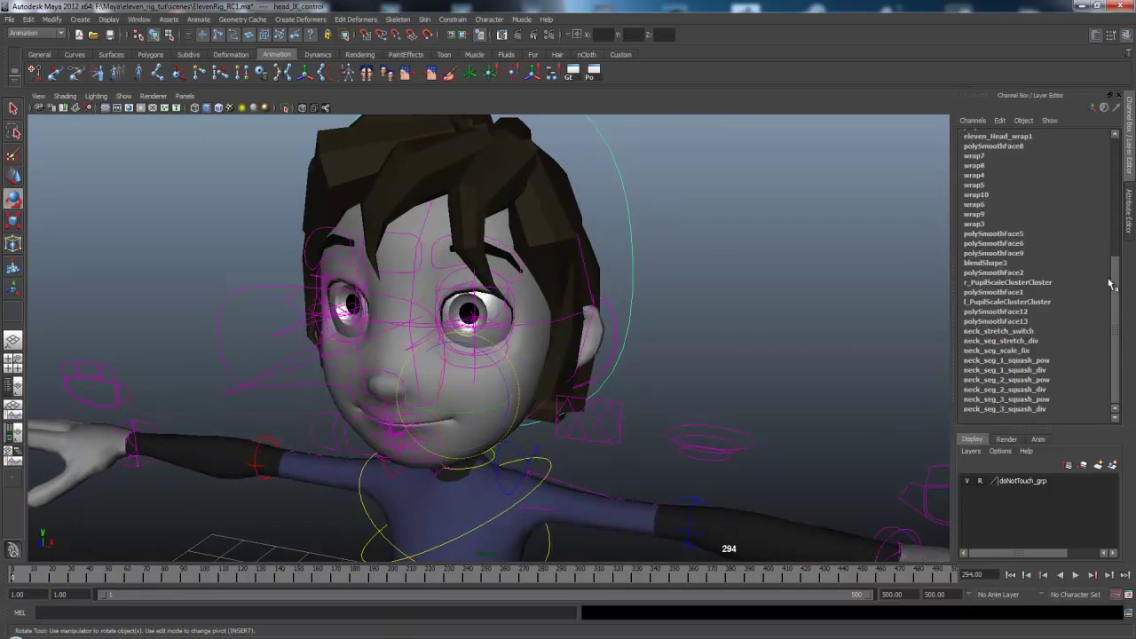
{"action": "scroll", "coordinate": [1114, 300], "scroll_direction": "up", "scroll_amount": 8}
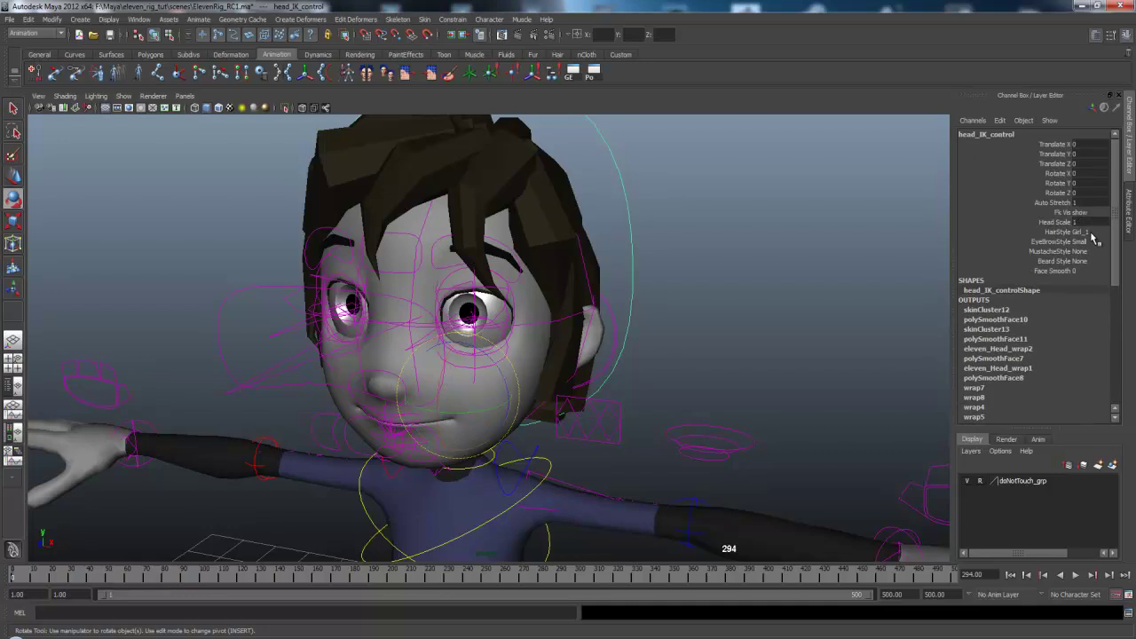
{"action": "left_click", "coordinate": [1091, 232]}
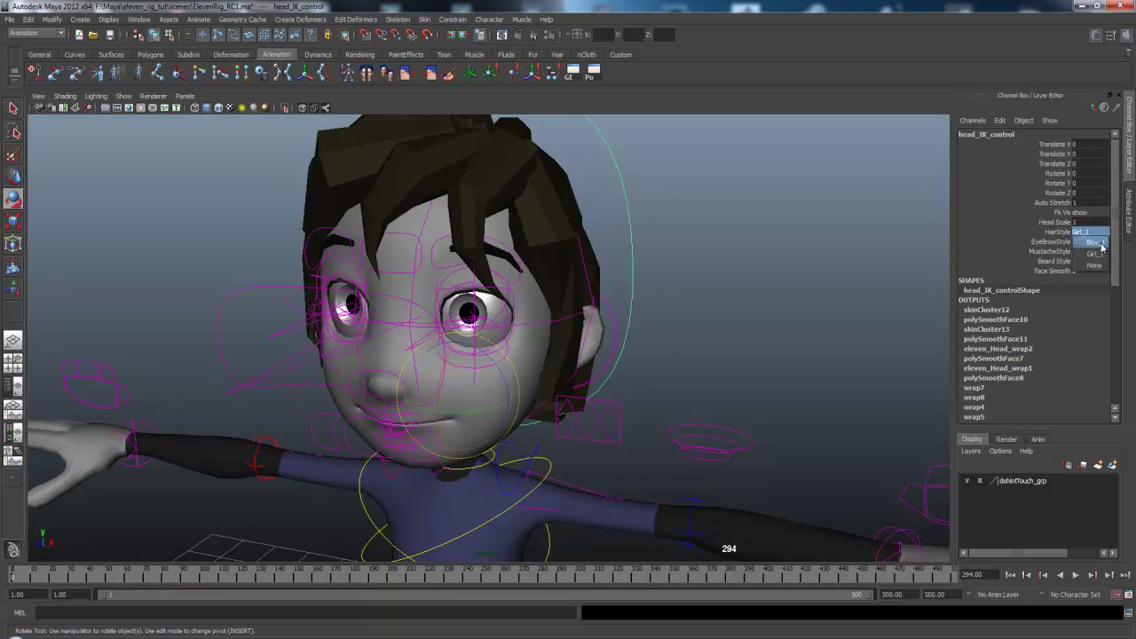
{"action": "left_click", "coordinate": [1100, 243]}
{"action": "left_click", "coordinate": [1091, 234]}
{"action": "left_click", "coordinate": [1096, 252]}
{"action": "left_click", "coordinate": [1095, 236]}
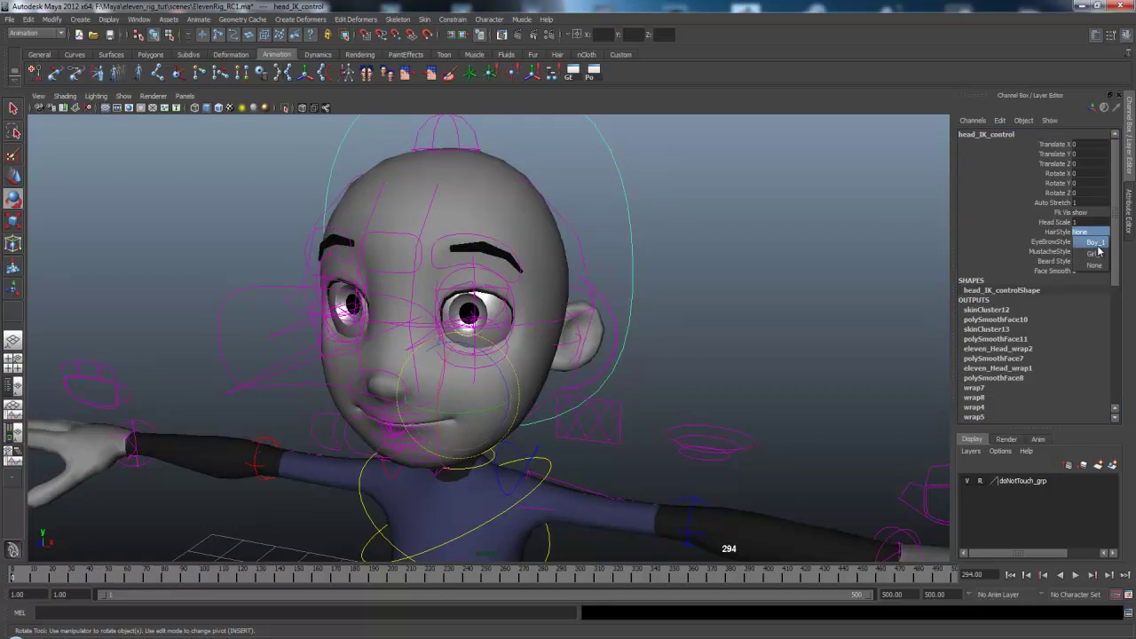
{"action": "left_click", "coordinate": [1098, 244]}
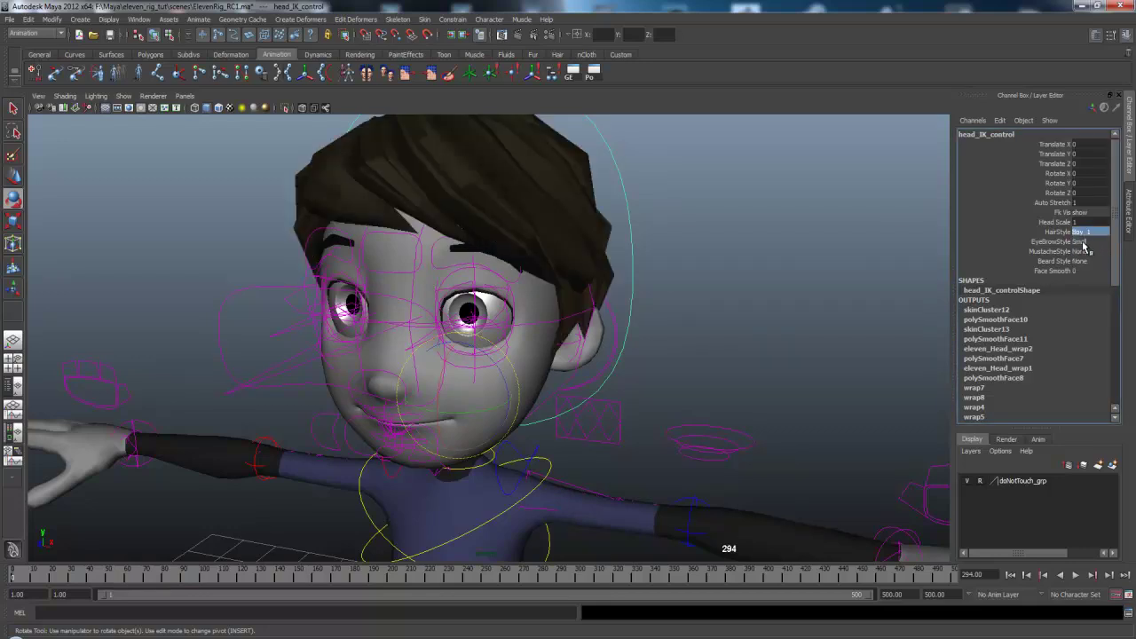
Try the Medium EyeBrowStyle on the head IK control, then set EyeBrowStyle back to Small.
{"action": "left_click", "coordinate": [1083, 243]}
{"action": "left_click", "coordinate": [1100, 268]}
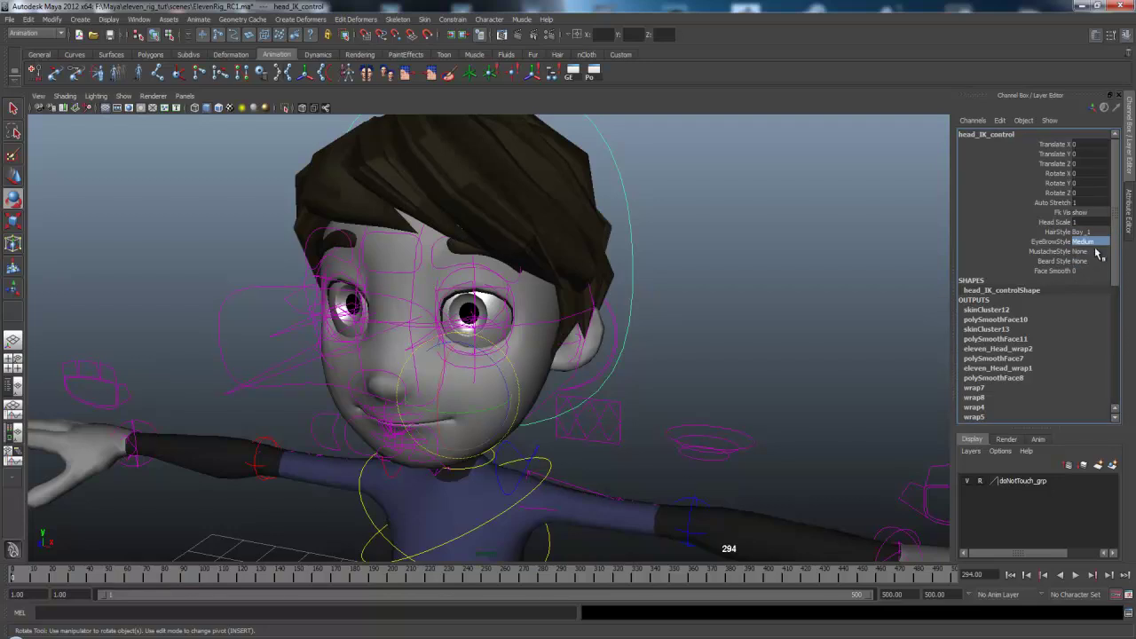
{"action": "left_click", "coordinate": [1097, 252]}
{"action": "left_click", "coordinate": [1096, 262]}
{"action": "left_click", "coordinate": [1092, 243]}
{"action": "left_click", "coordinate": [1097, 253]}
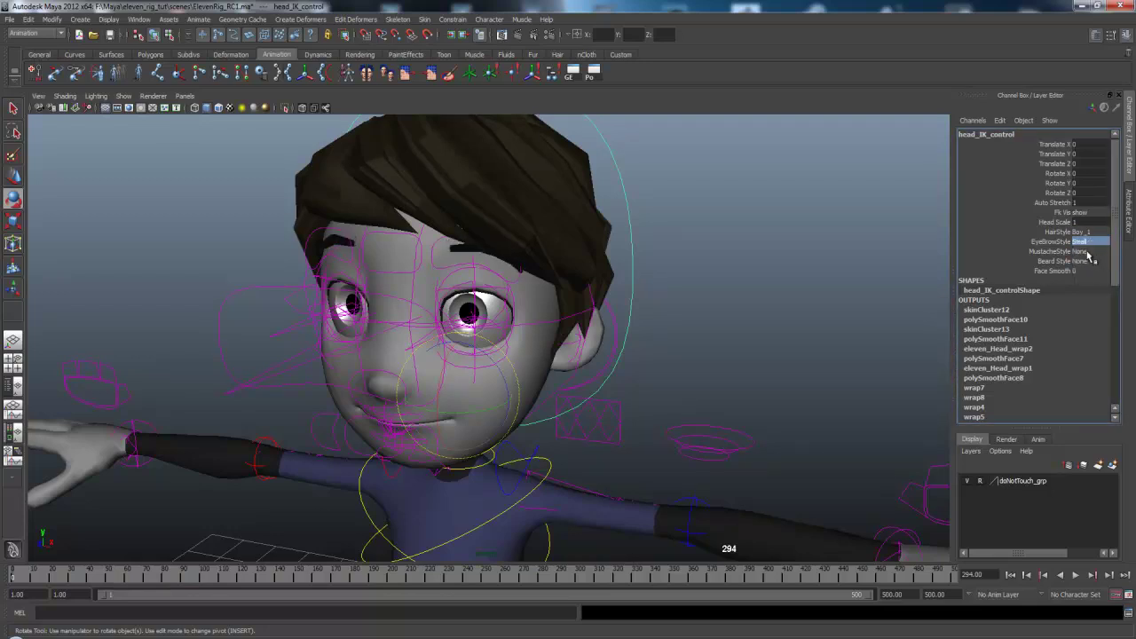
Try the Medium MustacheStyle on the head IK control, then set MustacheStyle back to None.
{"action": "left_click", "coordinate": [1093, 252]}
{"action": "left_click", "coordinate": [1098, 283]}
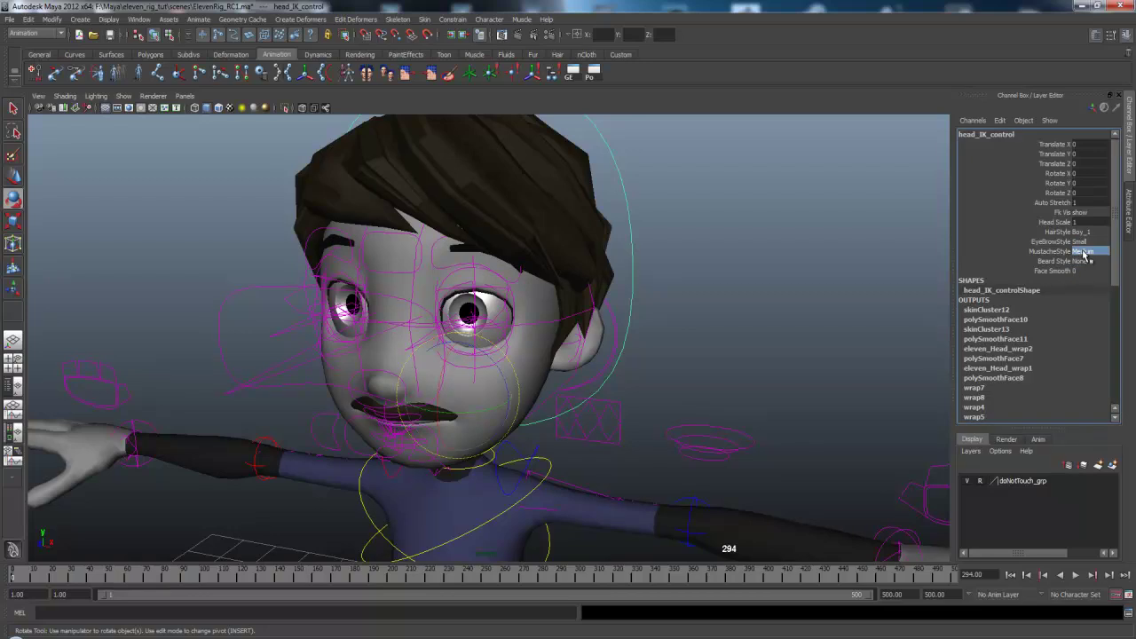
{"action": "left_click", "coordinate": [1083, 255]}
{"action": "left_click", "coordinate": [1088, 263]}
Try the Goatee Beard Style on the head IK control, then set Beard Style back to None.
{"action": "left_click", "coordinate": [1082, 262]}
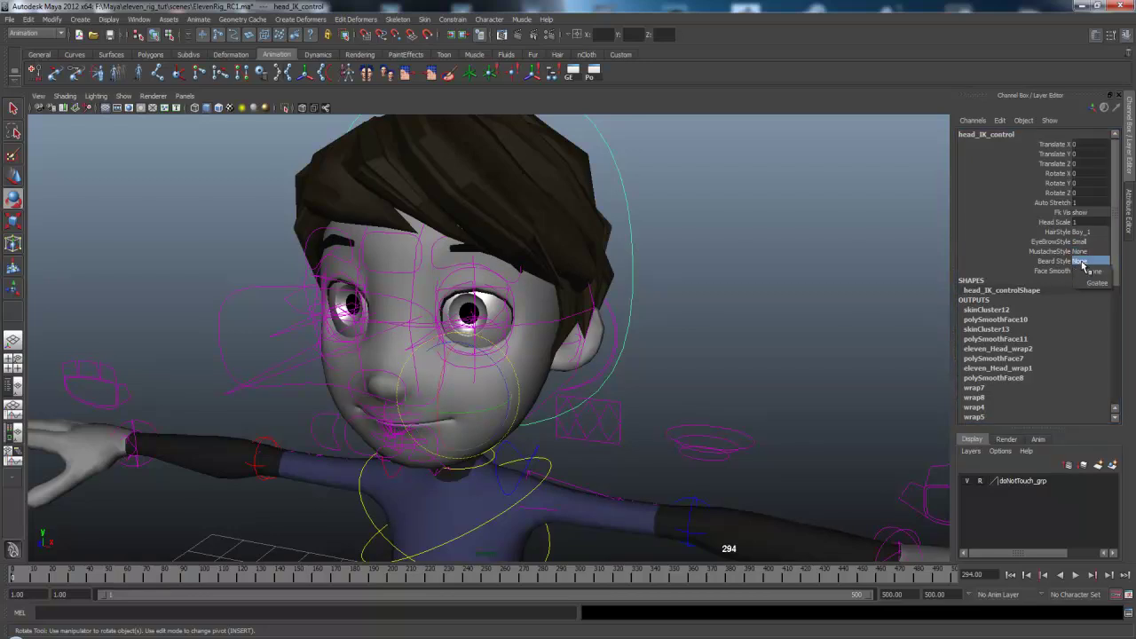
{"action": "left_click", "coordinate": [1098, 283]}
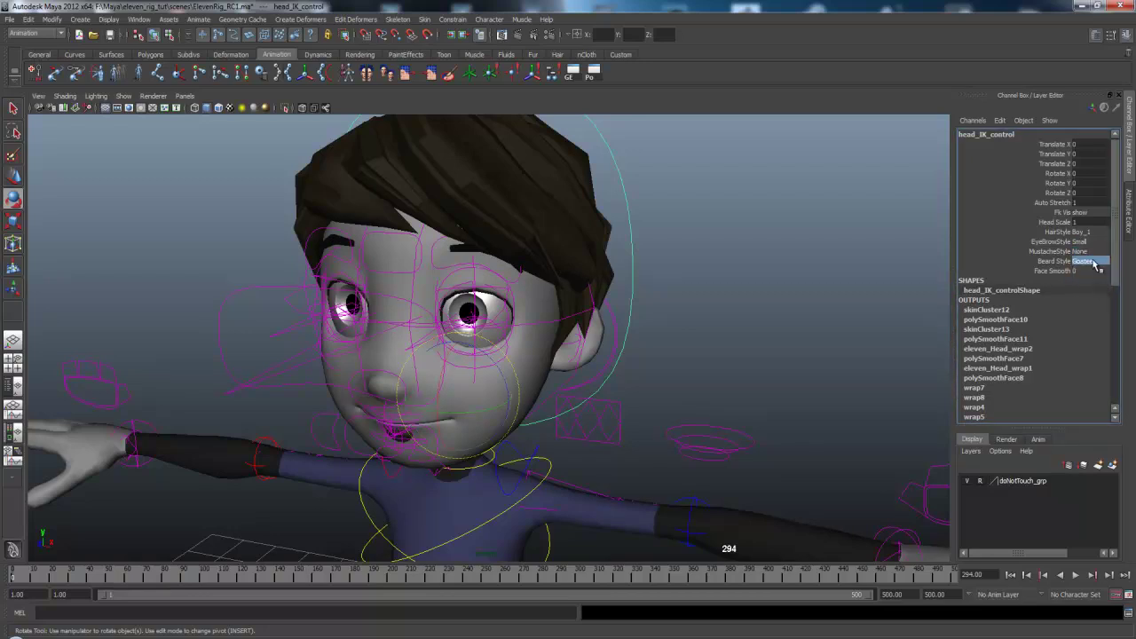
{"action": "left_click", "coordinate": [1094, 265]}
{"action": "left_click", "coordinate": [1092, 273]}
Try Face Smooth at 2 on the head IK control, then return it to 0.
{"action": "left_click", "coordinate": [1065, 271]}
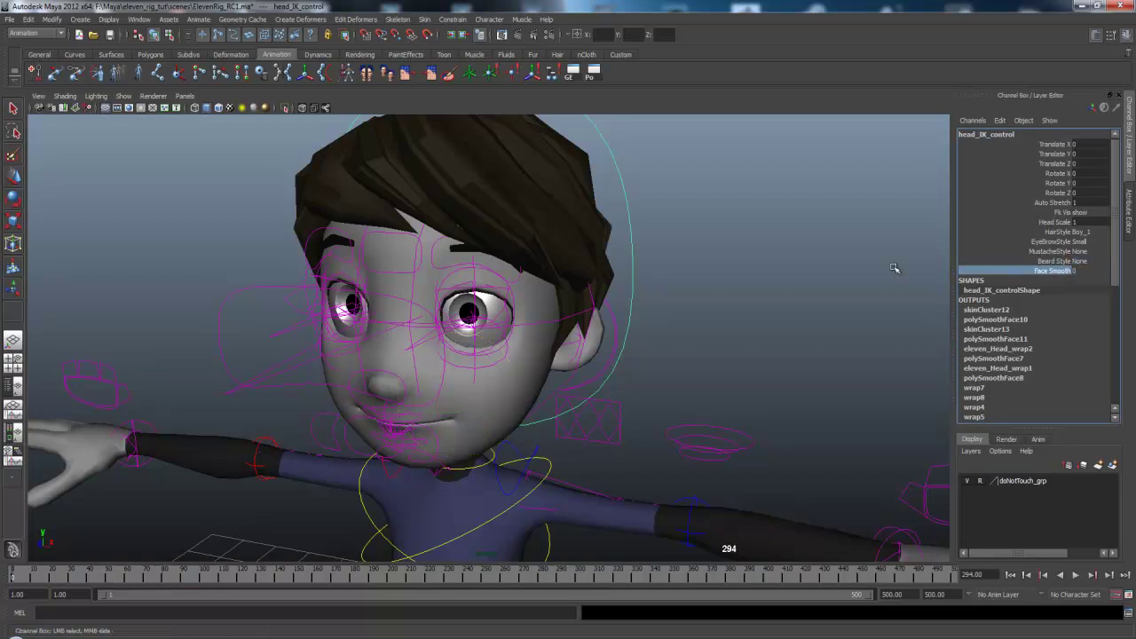
{"action": "left_click_drag", "start_coordinate": [791, 355], "coordinate": [739, 320], "text": "alt"}
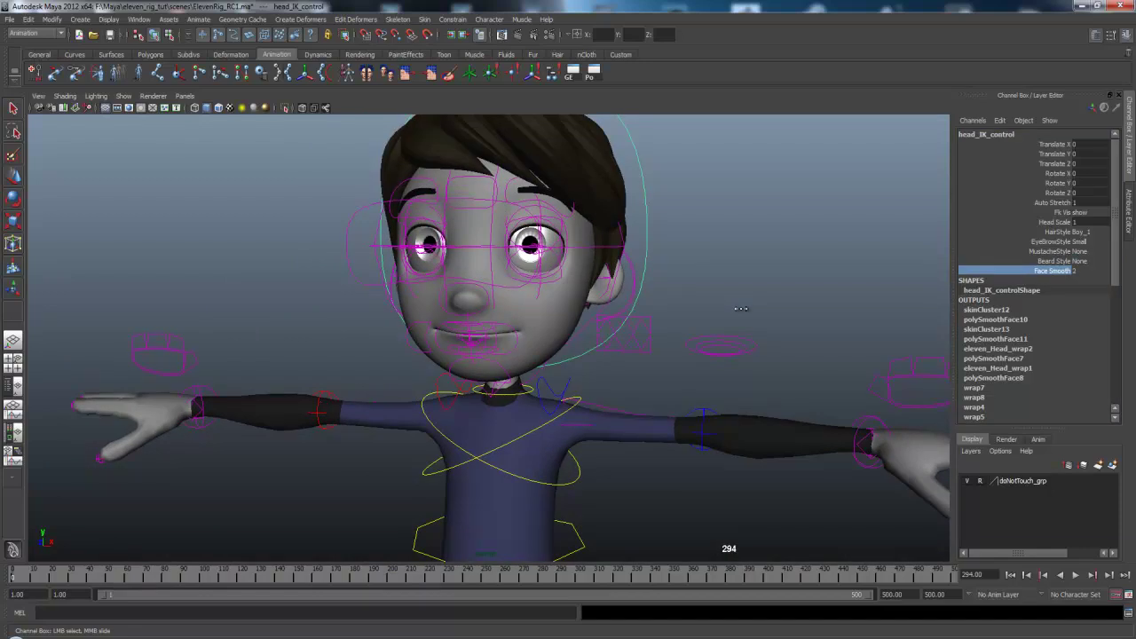
{"action": "middle_click_drag", "start_coordinate": [728, 310], "coordinate": [641, 316]}
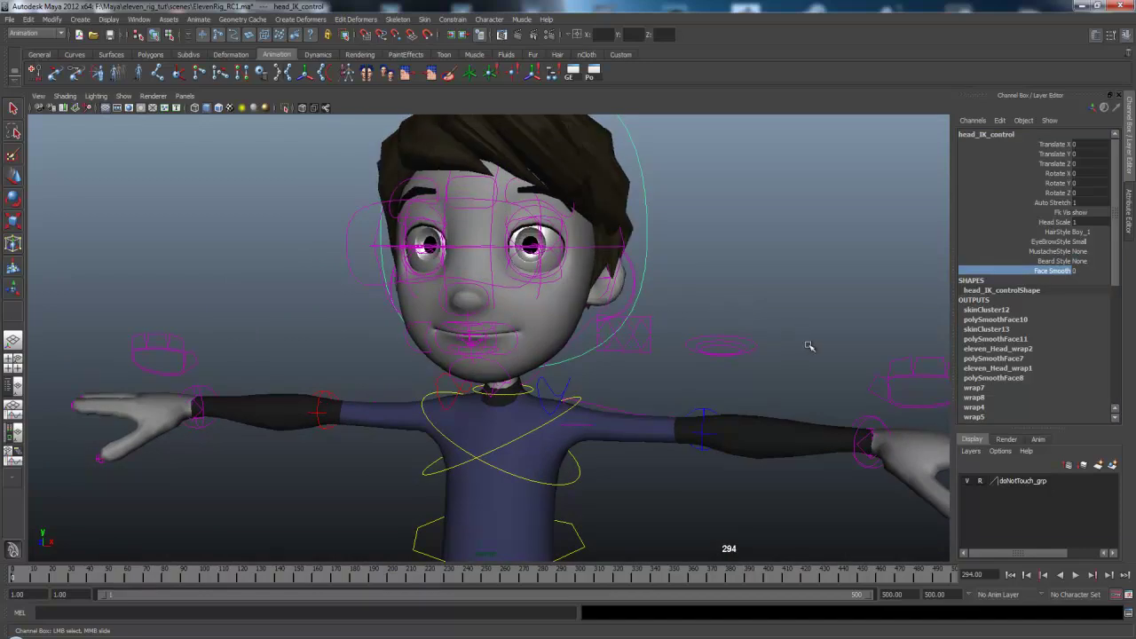
Try moving the left wrist IK control to test the arm, then undo the move.
{"action": "right_click_drag", "start_coordinate": [810, 347], "coordinate": [745, 266], "text": "alt"}
{"action": "right_click_drag", "start_coordinate": [670, 349], "coordinate": [811, 236], "text": "alt"}
{"action": "left_click", "coordinate": [813, 238]}
{"action": "key", "text": "e"}
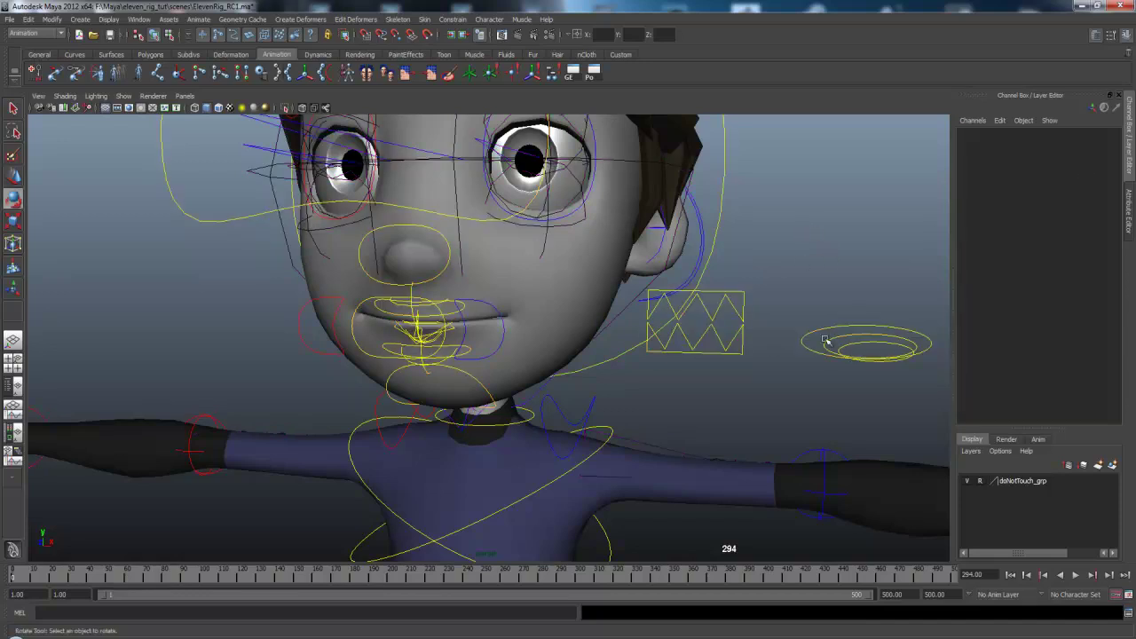
{"action": "middle_click_drag", "start_coordinate": [831, 261], "coordinate": [562, 297], "text": "alt"}
{"action": "right_click_drag", "start_coordinate": [563, 297], "coordinate": [644, 324], "text": "alt"}
{"action": "right_click_drag", "start_coordinate": [742, 338], "coordinate": [595, 318], "text": "alt"}
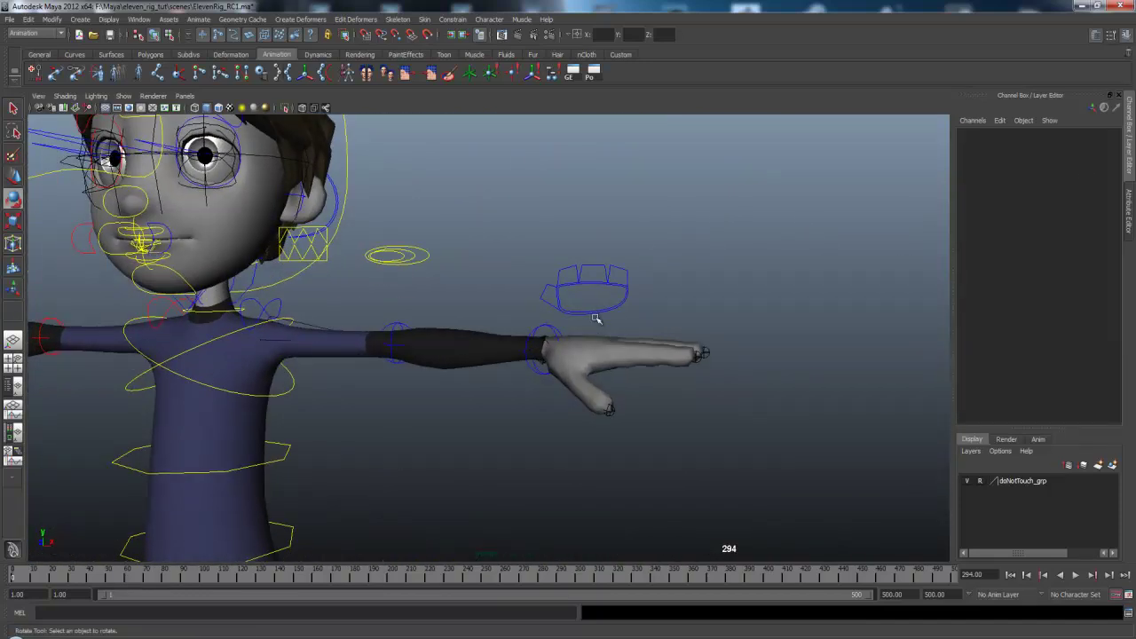
{"action": "left_click", "coordinate": [544, 329]}
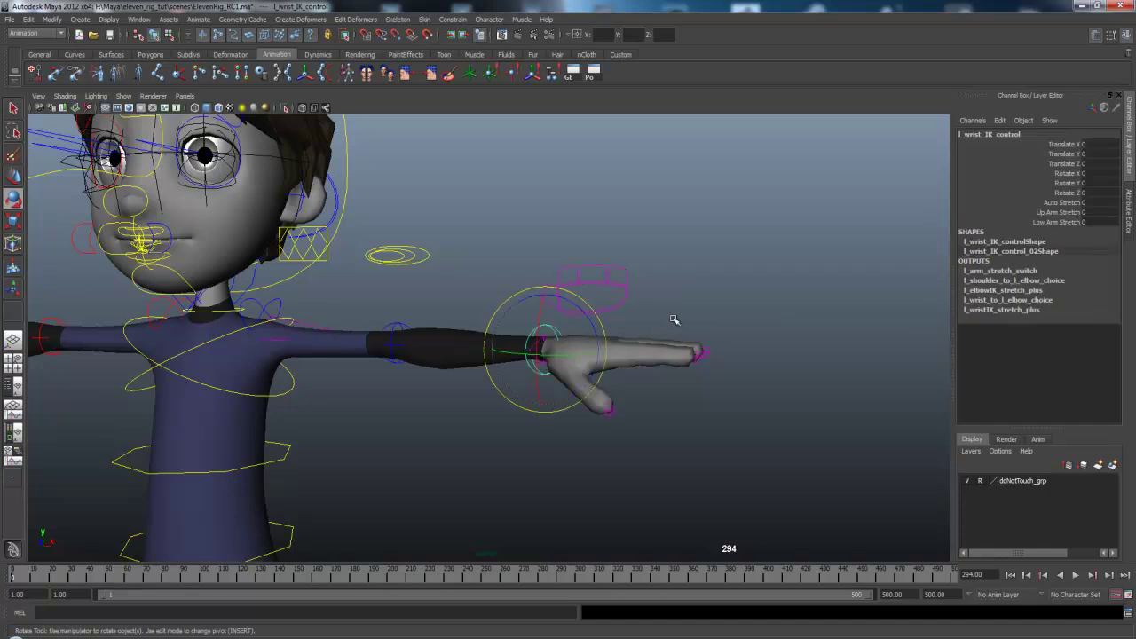
{"action": "right_click_drag", "start_coordinate": [680, 322], "coordinate": [594, 318], "text": "alt"}
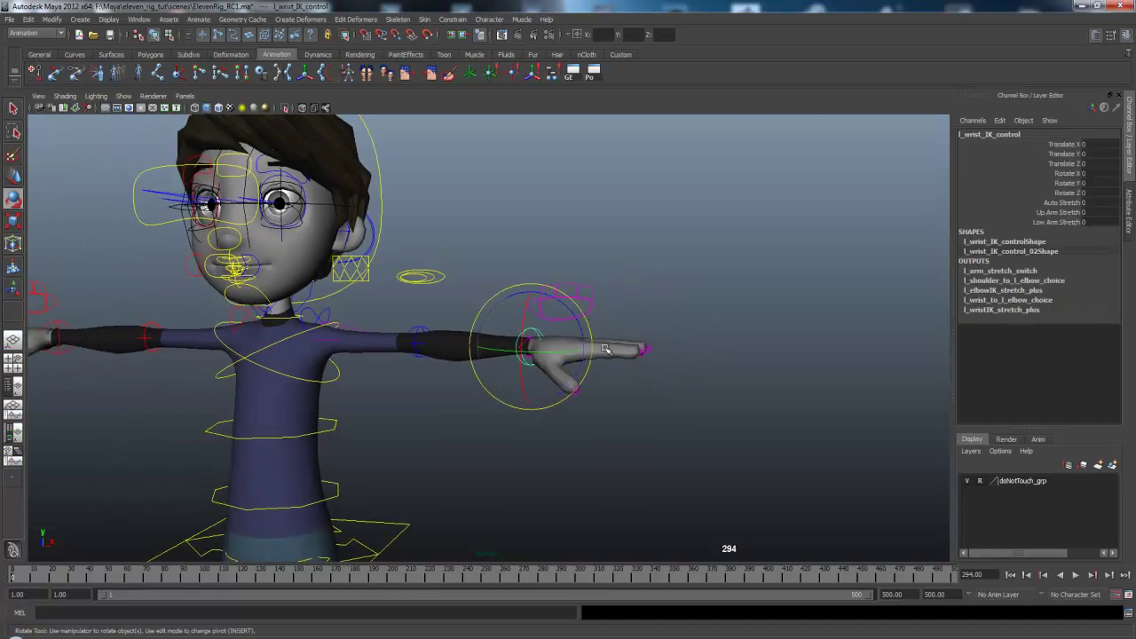
{"action": "key", "text": "w"}
{"action": "left_click_drag", "start_coordinate": [536, 351], "coordinate": [510, 364]}
{"action": "key", "text": "ctrl+z"}
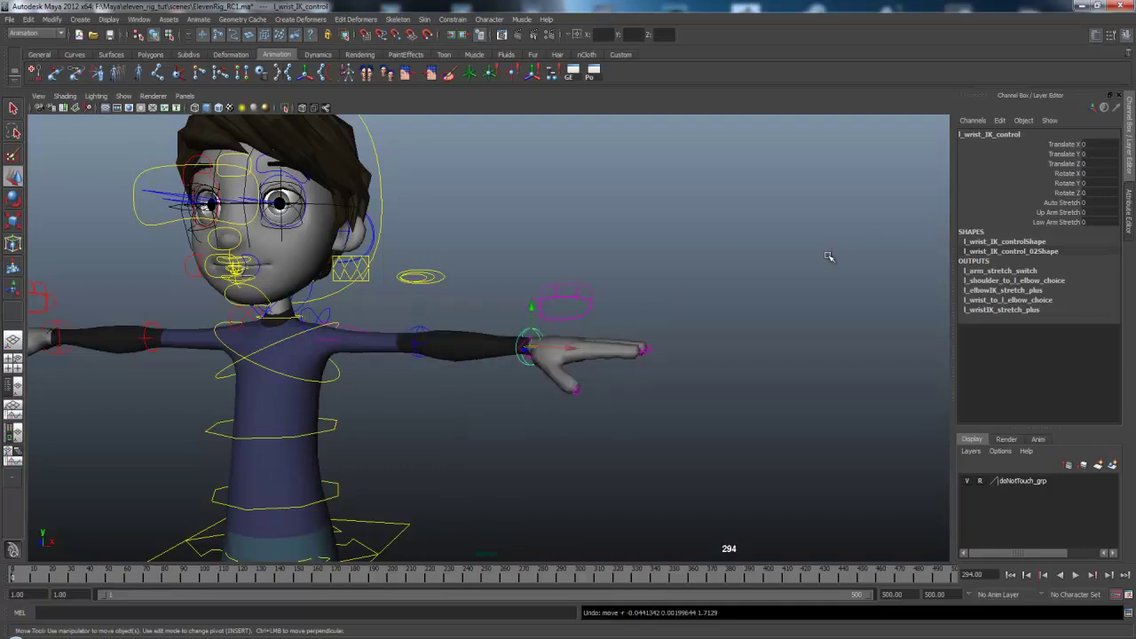
Try rotating the left wrist IK control to test the hand, then undo the rotation.
{"action": "left_click", "coordinate": [579, 315]}
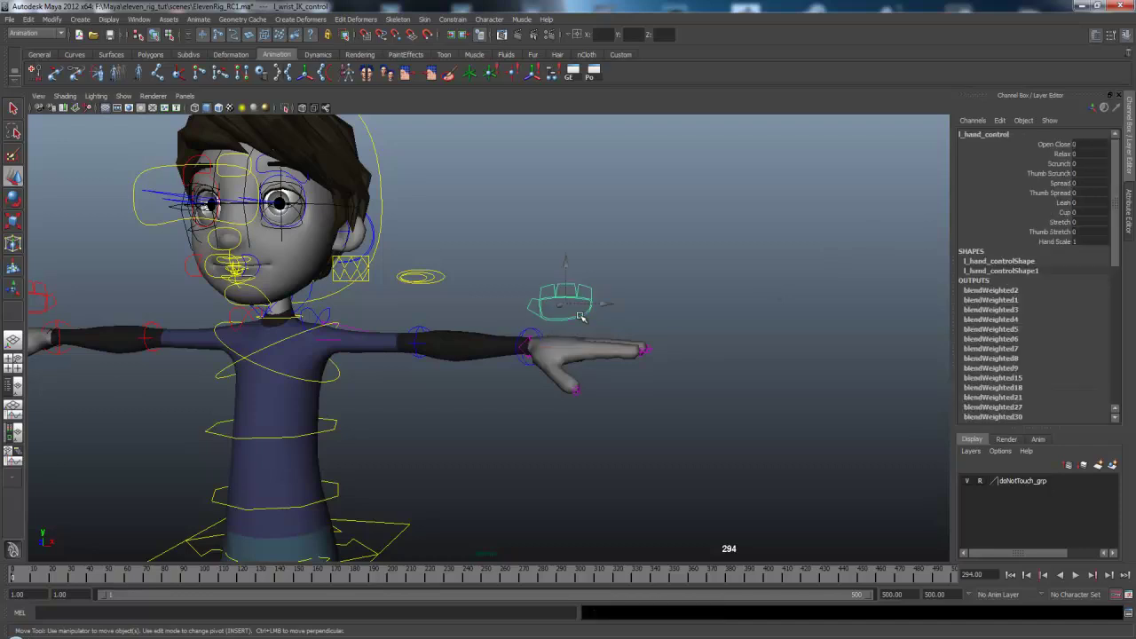
{"action": "right_click_drag", "start_coordinate": [671, 302], "coordinate": [603, 397], "text": "alt"}
{"action": "left_click", "coordinate": [566, 383]}
{"action": "key", "text": "e"}
{"action": "key", "text": "w"}
{"action": "key", "text": "e"}
{"action": "left_click", "coordinate": [588, 366]}
{"action": "left_click_drag", "start_coordinate": [588, 366], "coordinate": [580, 392]}
{"action": "key", "text": "ctrl+z"}
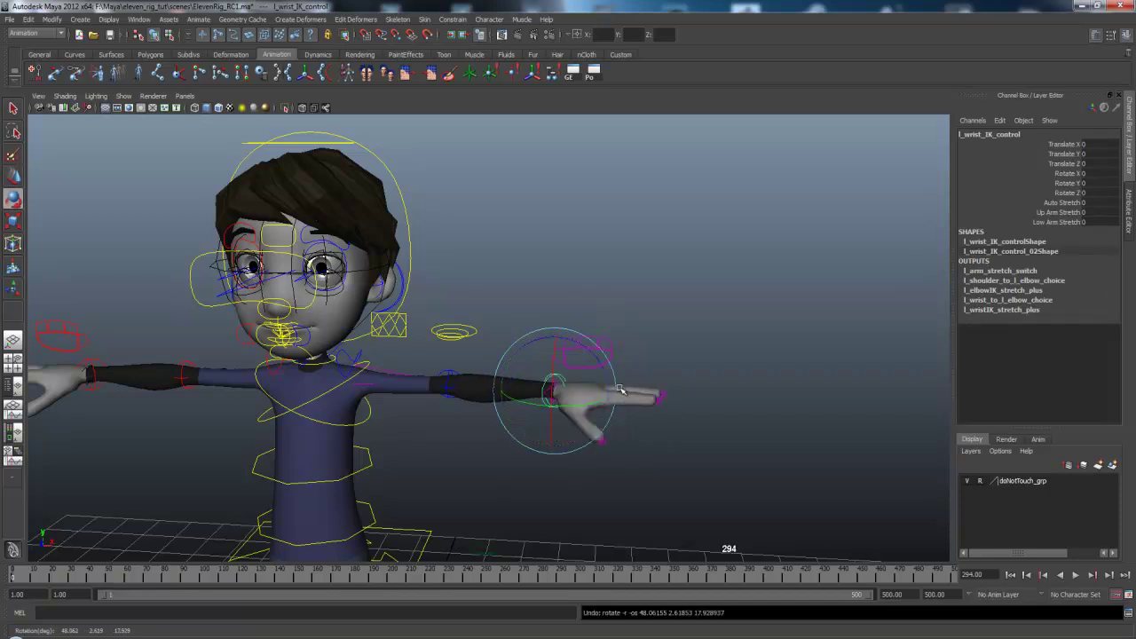
Try the Open Close and Relax attributes of the left hand control, undoing each change.
{"action": "left_click", "coordinate": [608, 354]}
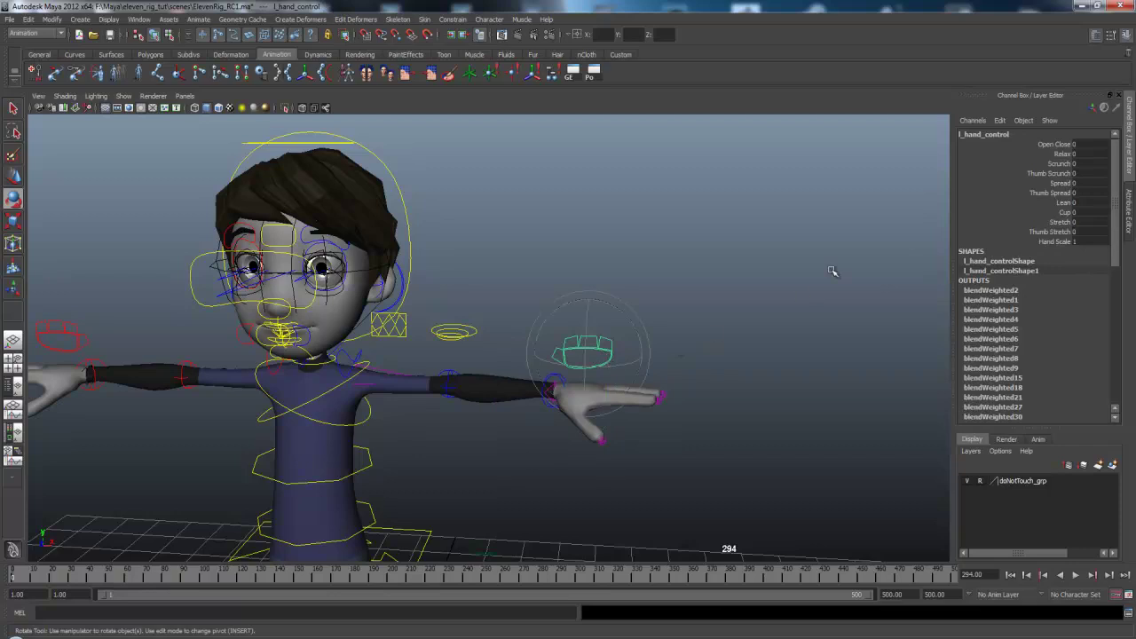
{"action": "left_click", "coordinate": [1062, 145]}
{"action": "middle_click_drag", "start_coordinate": [700, 337], "coordinate": [900, 329]}
{"action": "key", "text": "ctrl+z"}
{"action": "left_click", "coordinate": [1061, 154]}
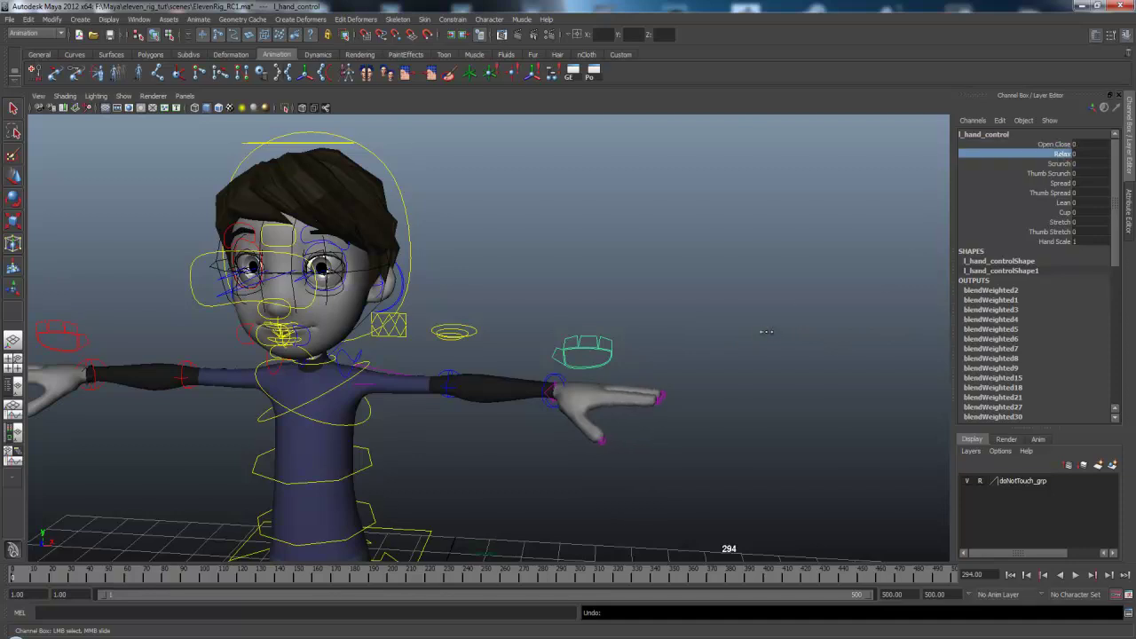
{"action": "middle_click_drag", "start_coordinate": [778, 329], "coordinate": [898, 340]}
{"action": "key", "text": "ctrl+z"}
Try the Scrunch and Lean attributes of the left hand control, undoing each change.
{"action": "left_click", "coordinate": [1059, 164]}
{"action": "middle_click_drag", "start_coordinate": [752, 320], "coordinate": [800, 331]}
{"action": "key", "text": "ctrl+z"}
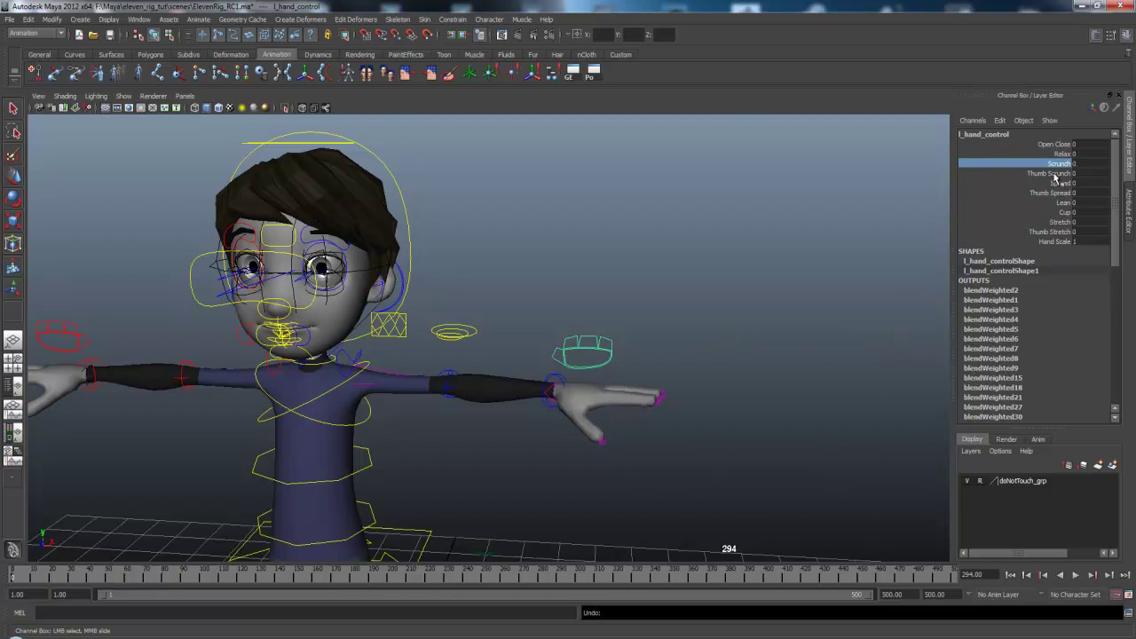
{"action": "left_click", "coordinate": [1063, 203]}
{"action": "middle_click_drag", "start_coordinate": [801, 347], "coordinate": [755, 334]}
{"action": "key", "text": "ctrl+z"}
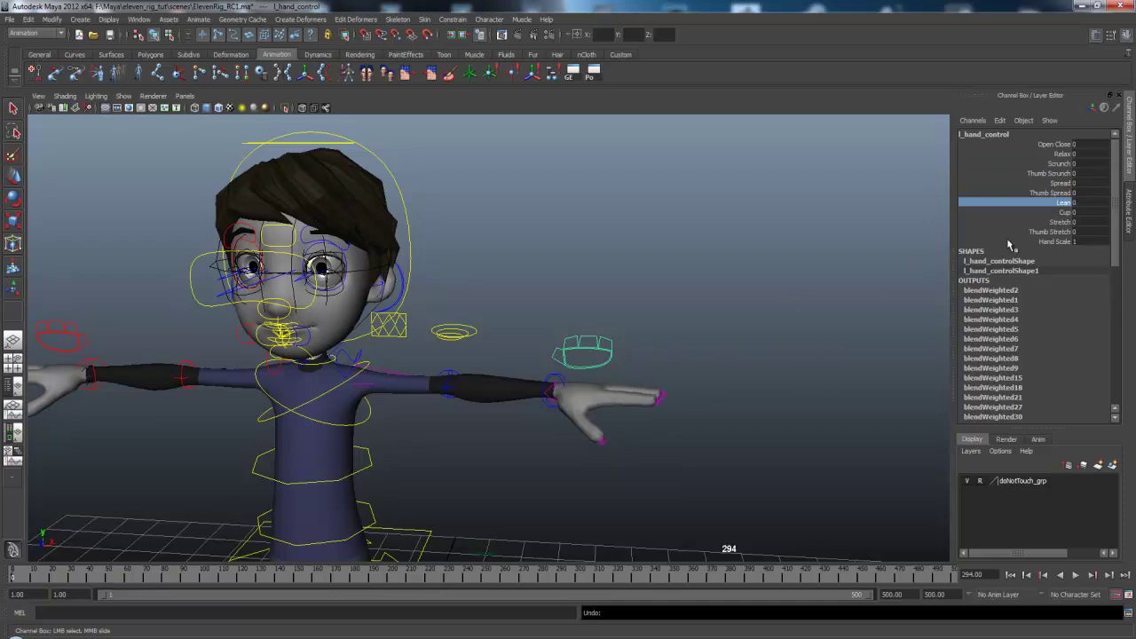
Try the Curl 1 attribute of the left pinkie finger control, then undo the change.
{"action": "key", "text": "e"}
{"action": "left_click", "coordinate": [604, 343]}
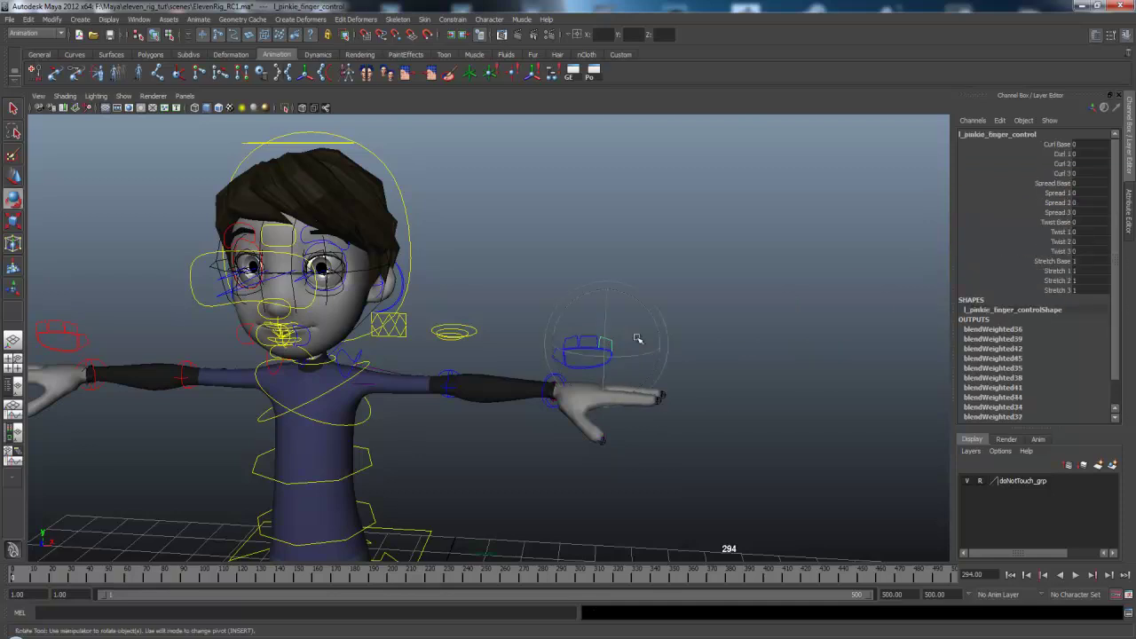
{"action": "left_click", "coordinate": [1060, 155]}
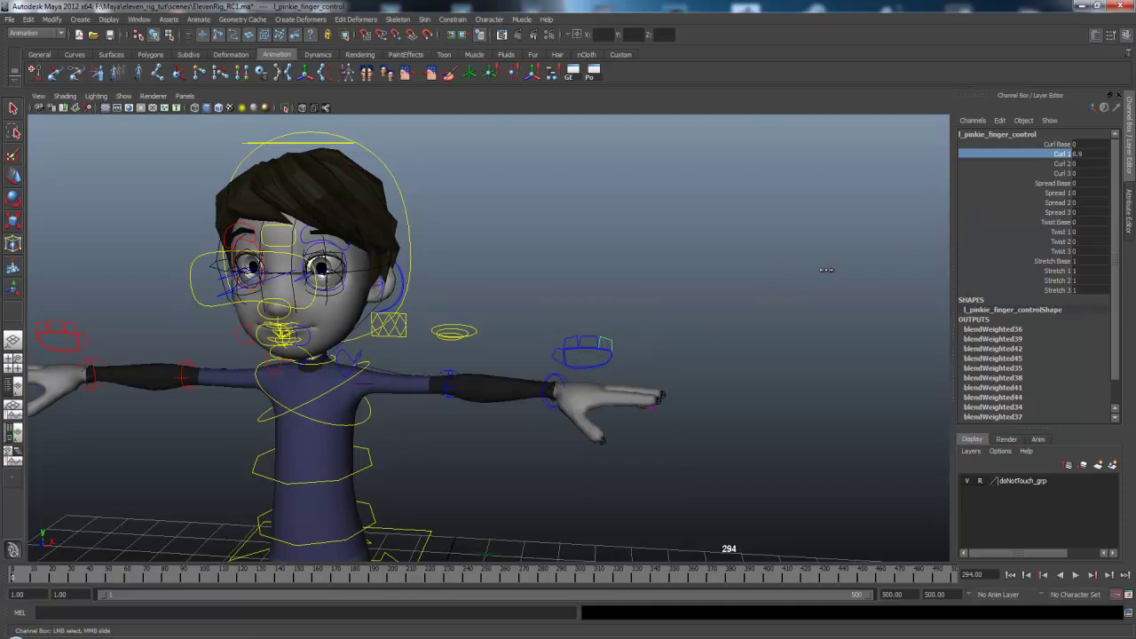
{"action": "key", "text": "ctrl+z"}
{"action": "key", "text": "ctrl+z"}
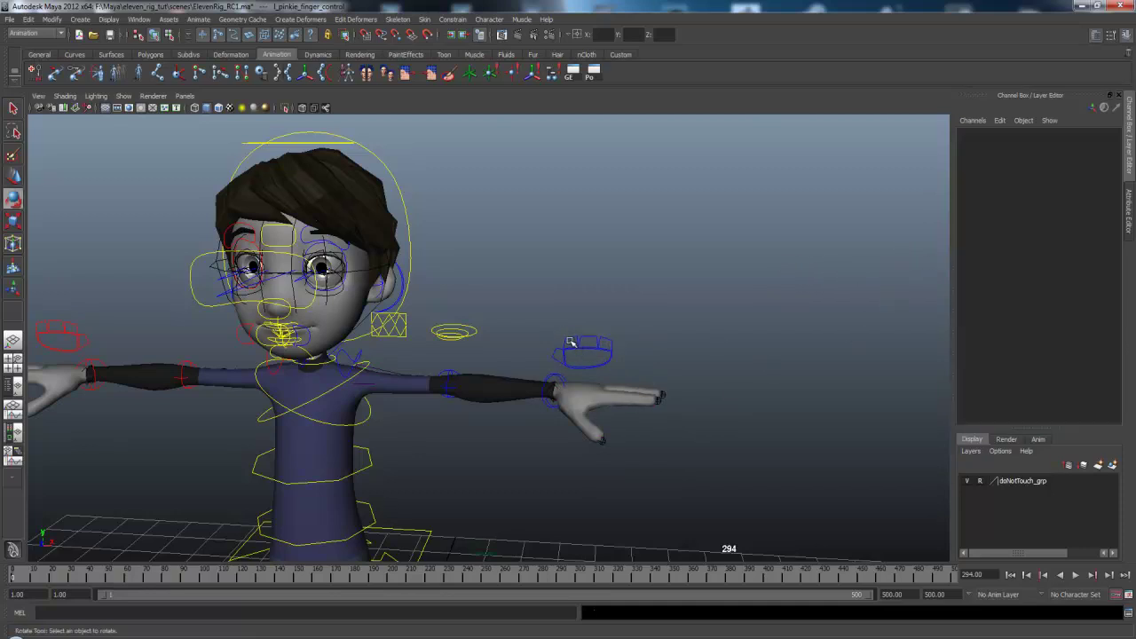
Curl the left index finger with Curl 1 at 13.6, Curl 2 at 18.1 and Curl 3 at 24.8.
{"action": "left_click", "coordinate": [572, 340]}
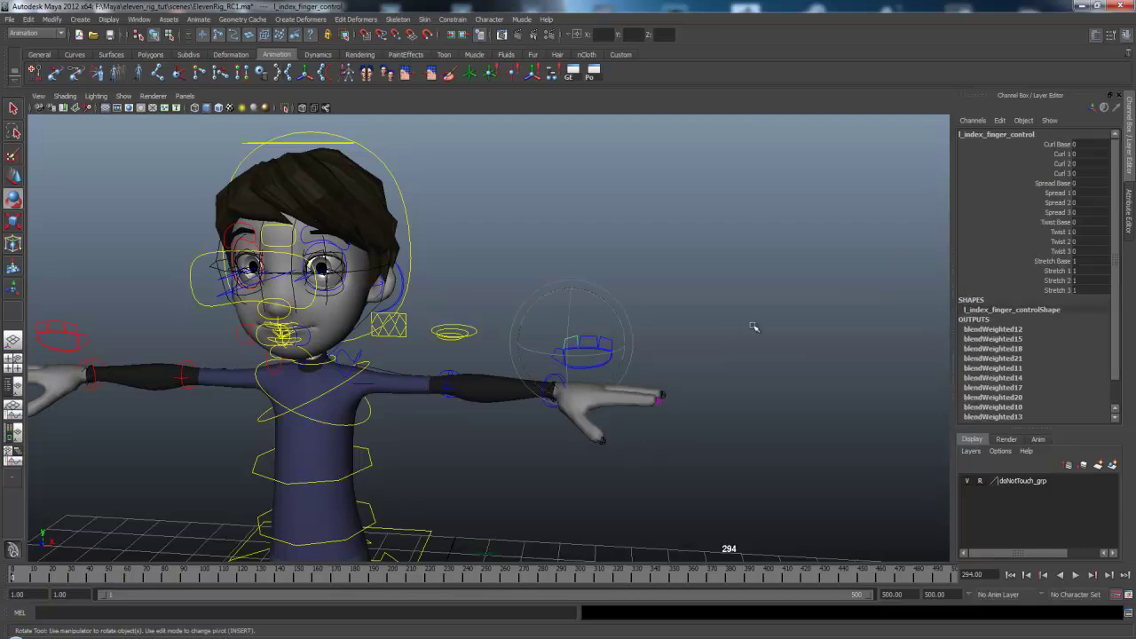
{"action": "left_click", "coordinate": [1063, 153]}
{"action": "middle_click_drag", "start_coordinate": [778, 335], "coordinate": [842, 342]}
{"action": "left_click", "coordinate": [1064, 165]}
{"action": "middle_click_drag", "start_coordinate": [670, 331], "coordinate": [830, 300]}
{"action": "left_click", "coordinate": [1056, 174]}
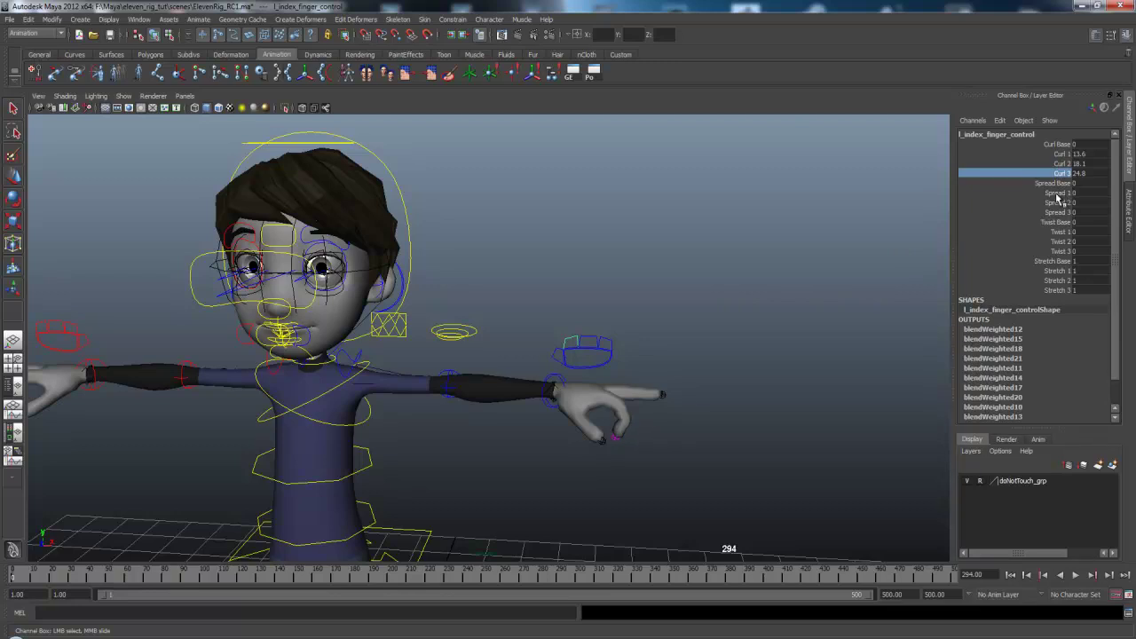
Try Curl 1 at 5.1 on the left index finger control, then reset Curl 1, Curl 2 and Curl 3 to 0.
{"action": "left_click", "coordinate": [1064, 155]}
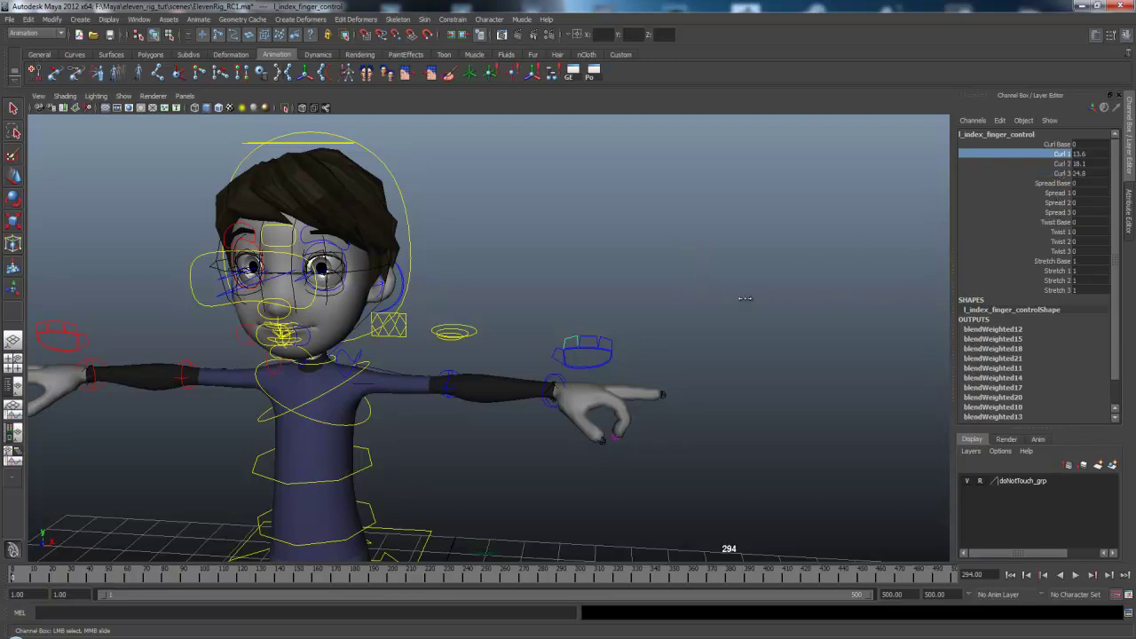
{"action": "middle_click_drag", "start_coordinate": [738, 298], "coordinate": [697, 312]}
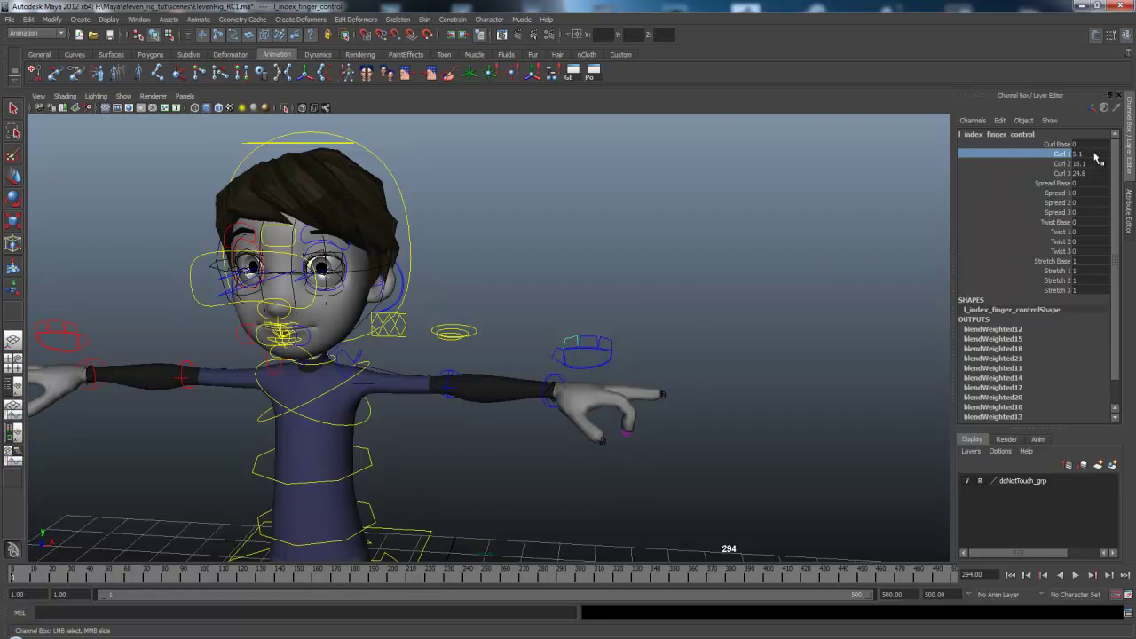
{"action": "left_click_drag", "start_coordinate": [1097, 158], "coordinate": [1095, 173]}
{"action": "type", "text": "0"}
{"action": "key", "text": "Return"}
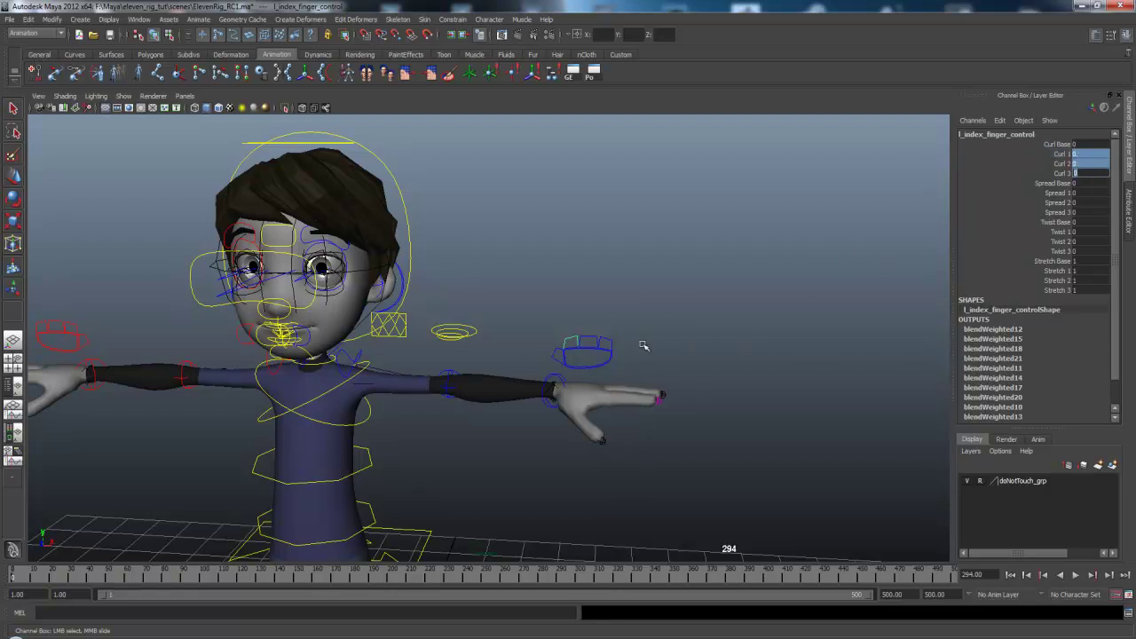
Try moving the control that aims both eyes, then undo the move.
{"action": "mouse_move", "coordinate": [512, 358]}
{"action": "left_mouse_down", "text": "alt"}
{"action": "mouse_move", "coordinate": [452, 355]}
{"action": "mouse_move", "coordinate": [508, 351]}
{"action": "left_mouse_up", "text": "alt"}
{"action": "right_click_drag", "start_coordinate": [508, 352], "coordinate": [754, 358], "text": "alt"}
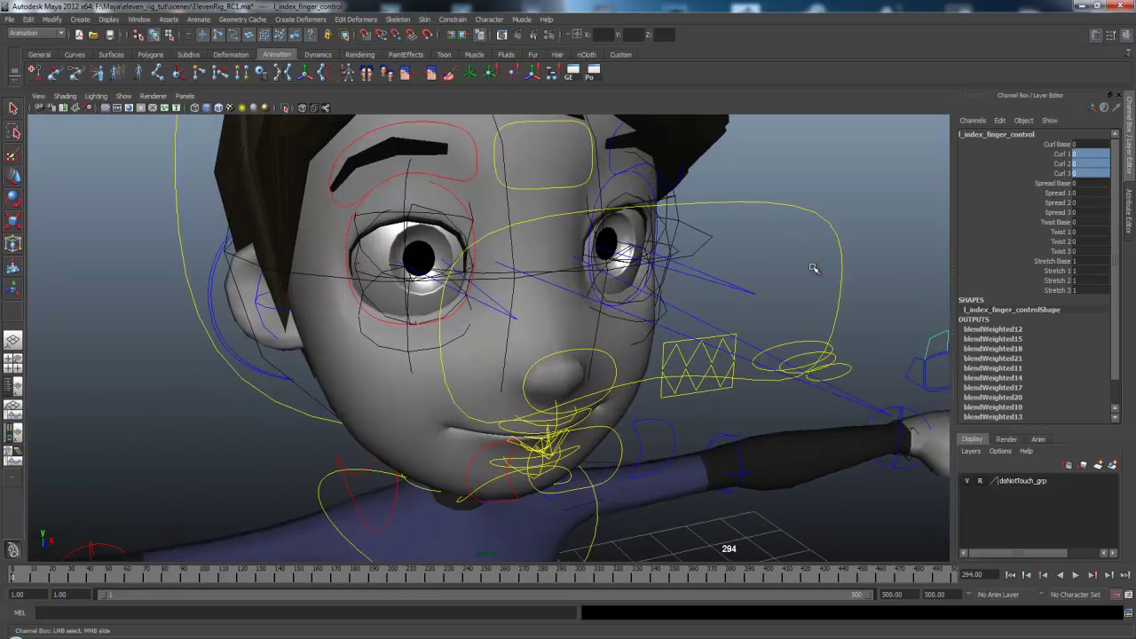
{"action": "scroll", "coordinate": [811, 270], "scroll_direction": "down", "scroll_amount": 4}
{"action": "scroll", "coordinate": [748, 289], "scroll_direction": "down", "scroll_amount": 3}
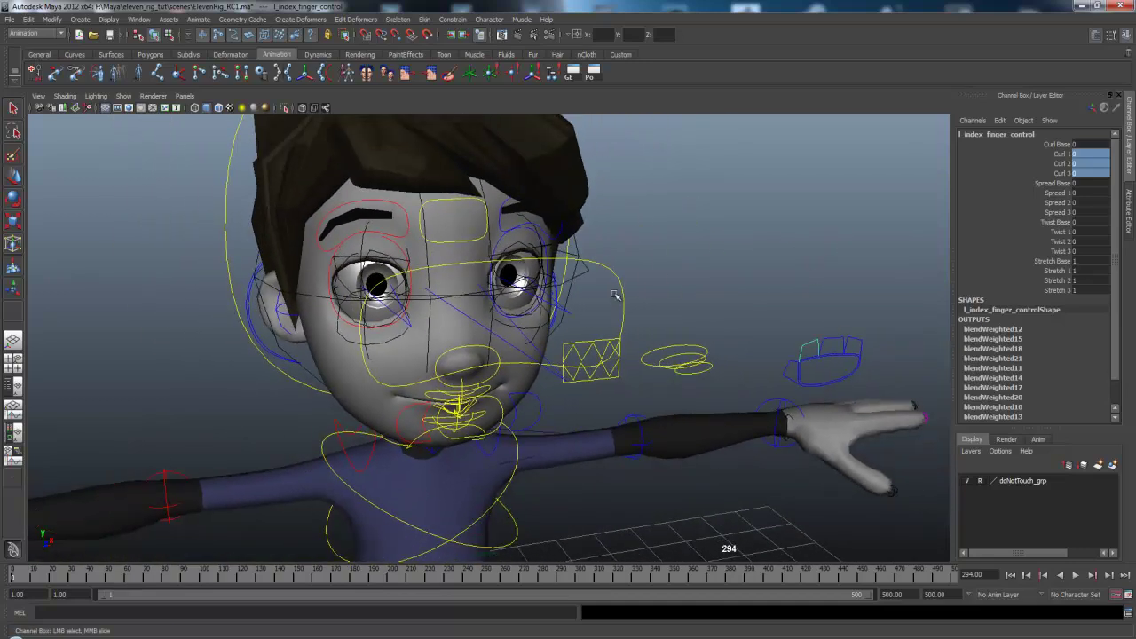
{"action": "left_click", "coordinate": [619, 295]}
{"action": "right_click_drag", "start_coordinate": [718, 329], "coordinate": [548, 328], "text": "alt"}
{"action": "key", "text": "w"}
{"action": "left_click_drag", "start_coordinate": [624, 295], "coordinate": [609, 299], "text": "alt"}
{"action": "left_click_drag", "start_coordinate": [392, 307], "coordinate": [335, 257]}
{"action": "key", "text": "ctrl+z"}
Try rotating the head IK control, then undo the rotation and deselect it.
{"action": "left_click", "coordinate": [479, 203]}
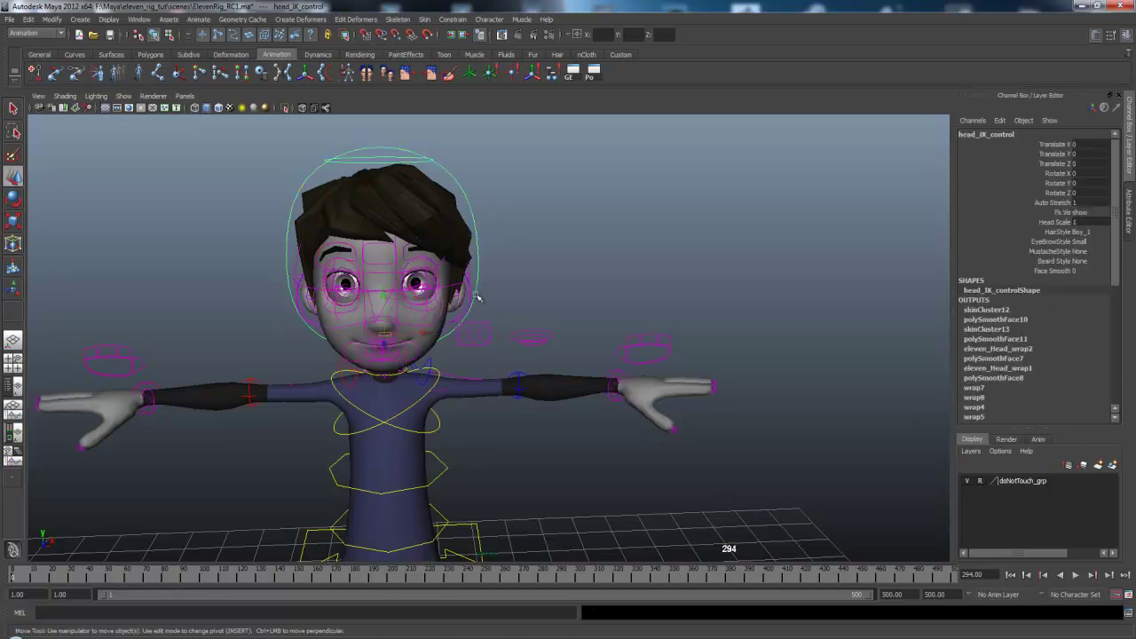
{"action": "key", "text": "e"}
{"action": "left_click_drag", "start_coordinate": [401, 322], "coordinate": [446, 323]}
{"action": "key", "text": "ctrl+z"}
{"action": "left_click", "coordinate": [480, 359]}
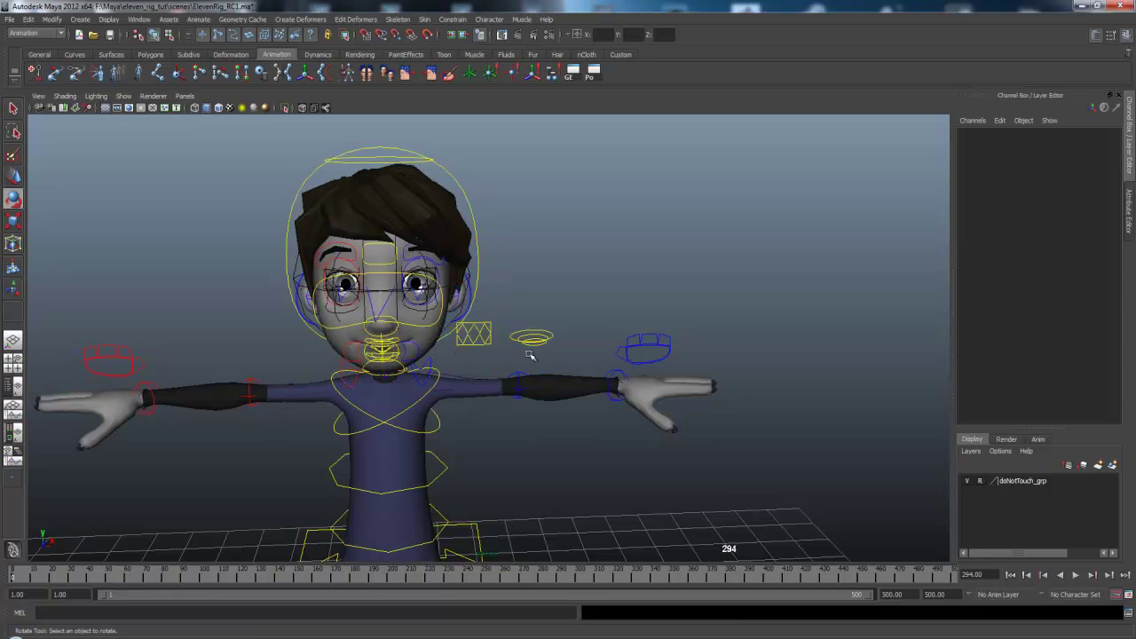
Set the Aim attribute of the control for both eyes to World and deselect it.
{"action": "left_click", "coordinate": [443, 318]}
{"action": "left_click", "coordinate": [1098, 232]}
{"action": "left_click", "coordinate": [1104, 253]}
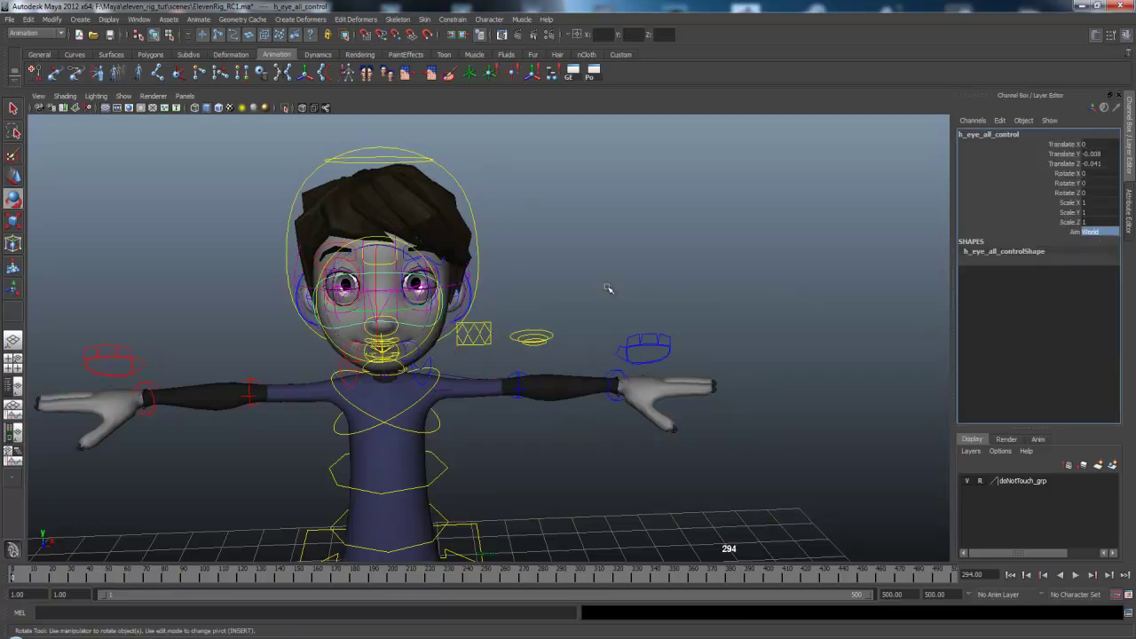
{"action": "left_click", "coordinate": [503, 246]}
Test rotating the head IK control with the eye aim set to World, leaving the head in its original pose.
{"action": "left_click", "coordinate": [475, 214]}
{"action": "key", "text": "w"}
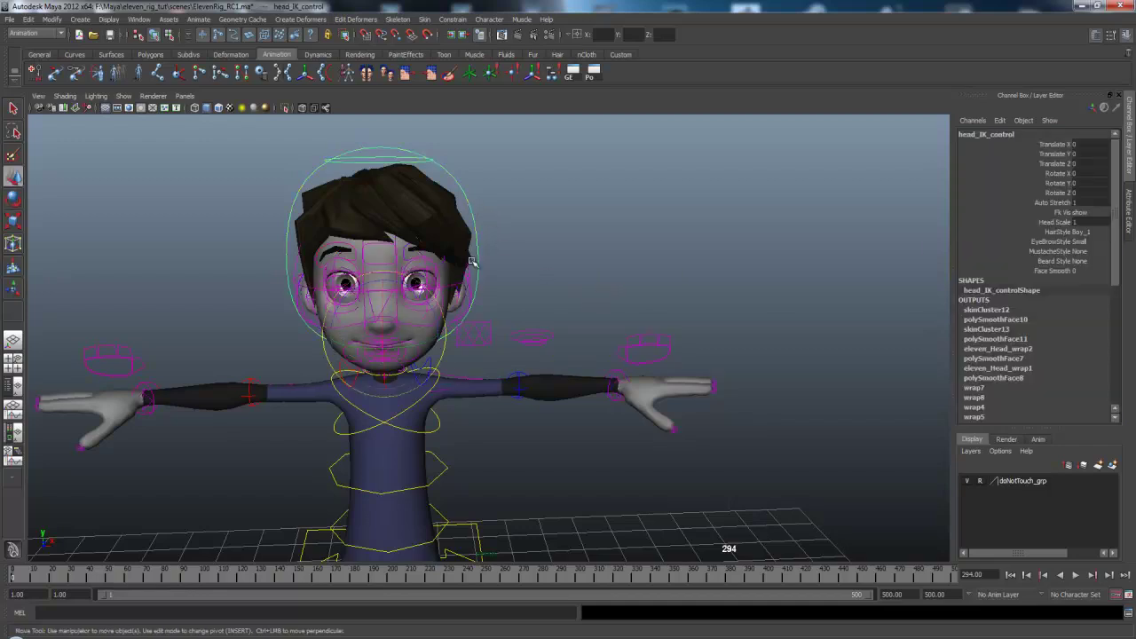
{"action": "key", "text": "e"}
{"action": "left_click_drag", "start_coordinate": [397, 333], "coordinate": [452, 348]}
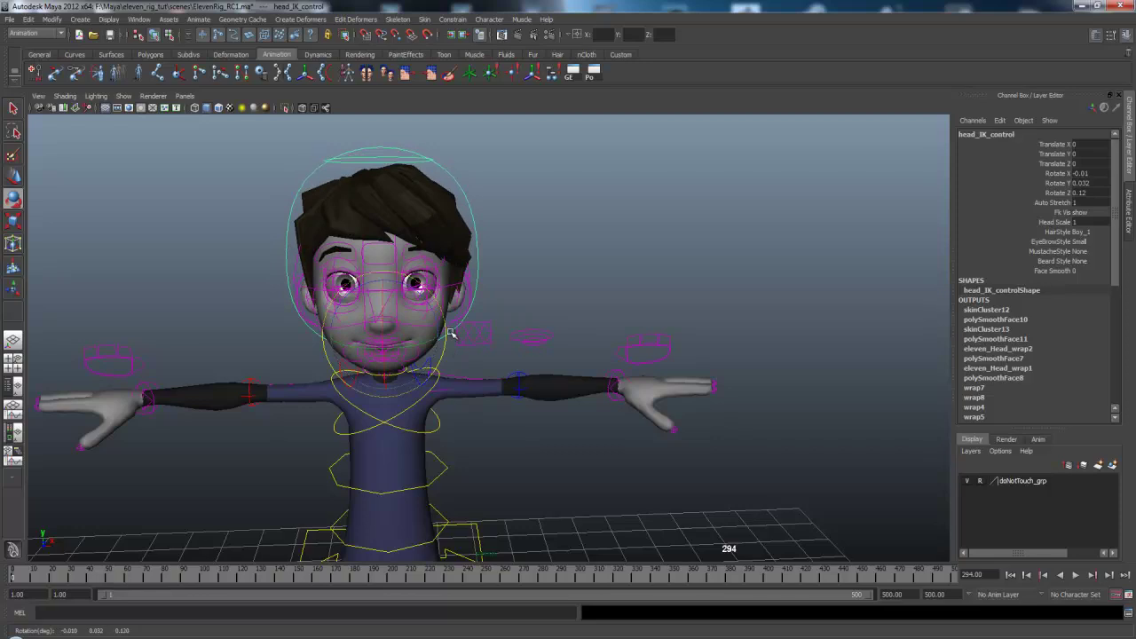
{"action": "left_click", "coordinate": [535, 296]}
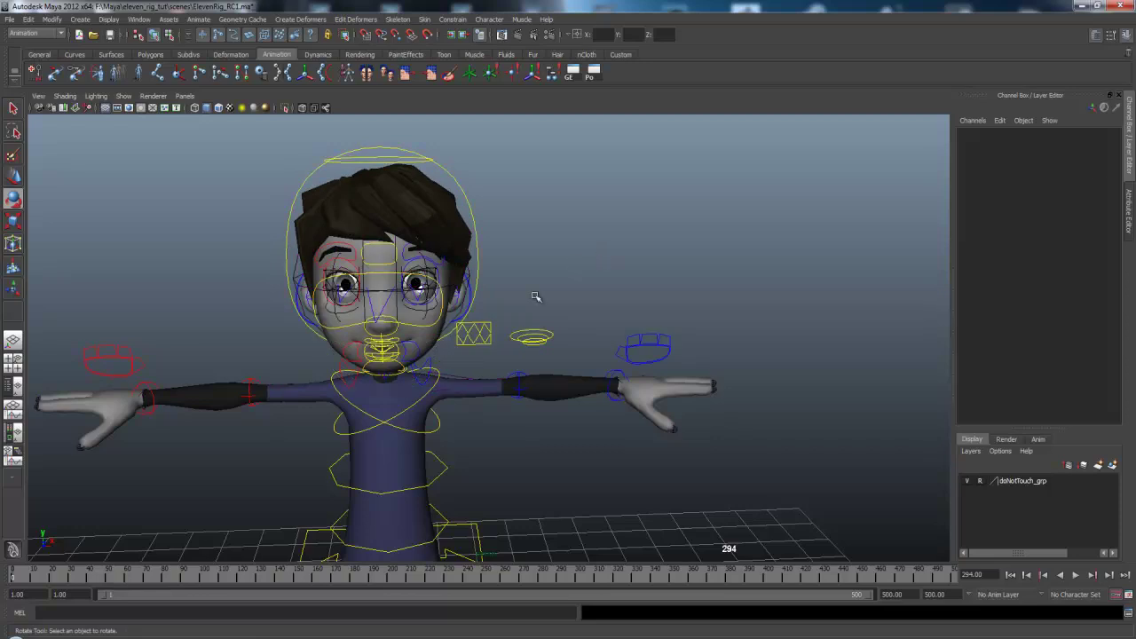
Try moving the eye aim control in its World setting, then undo the move and deselect it.
{"action": "left_click", "coordinate": [441, 316]}
{"action": "key", "text": "w"}
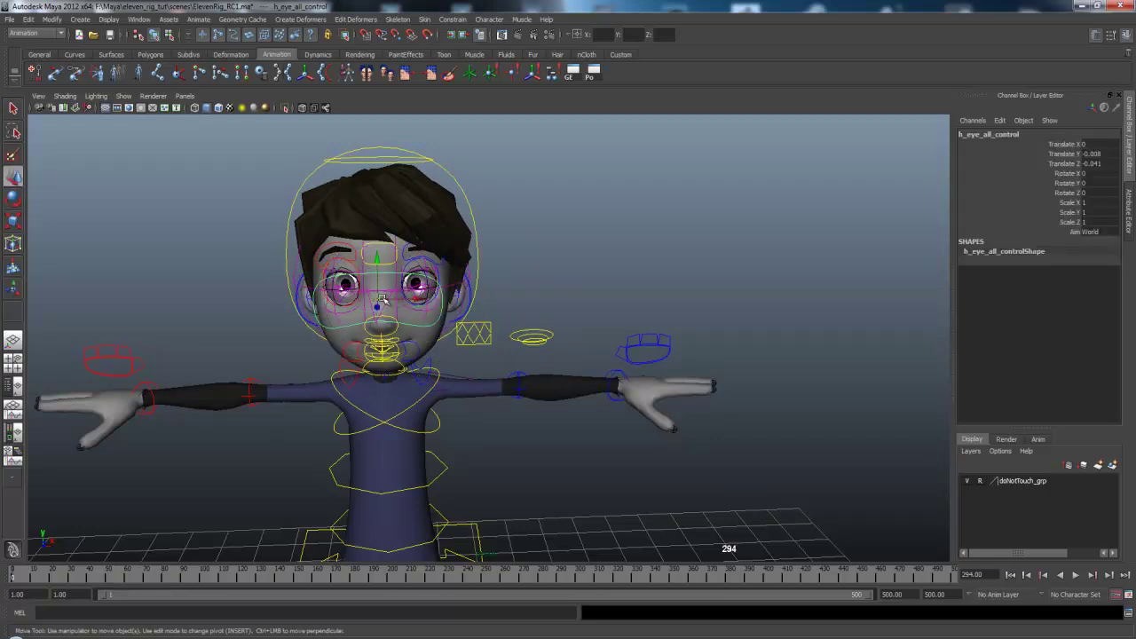
{"action": "left_click_drag", "start_coordinate": [381, 309], "coordinate": [410, 277]}
{"action": "key", "text": "ctrl+z"}
{"action": "left_click", "coordinate": [560, 248]}
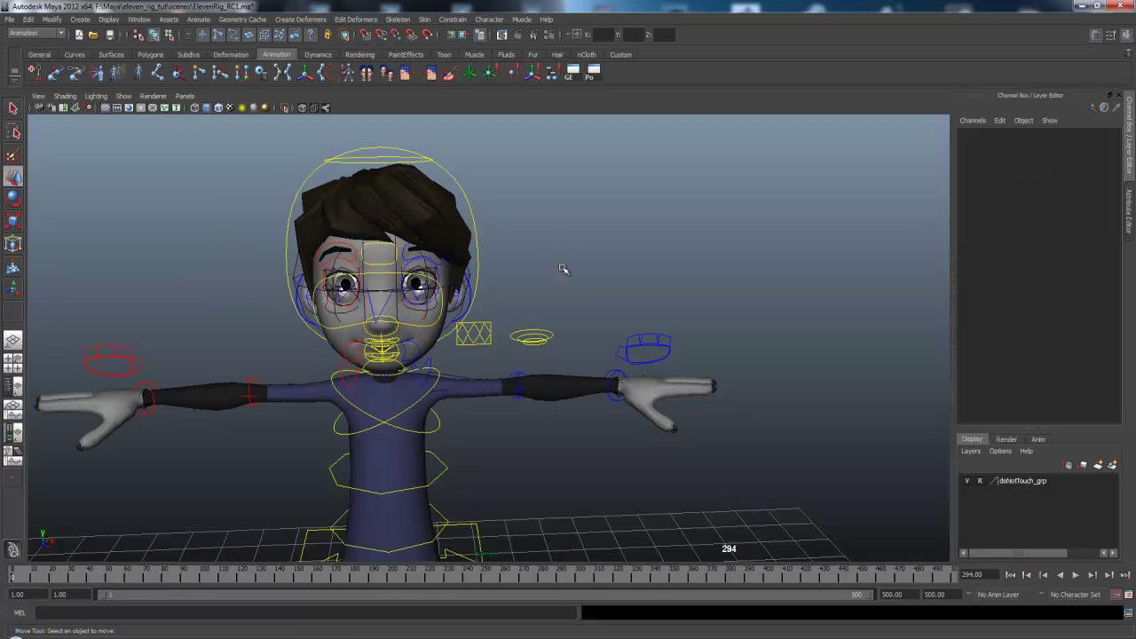
Hide the dark helper shapes around the eyes and fingertips in the viewport.
{"action": "left_click", "coordinate": [96, 96]}
{"action": "mouse_move", "coordinate": [124, 96]}
{"action": "left_click", "coordinate": [167, 231]}
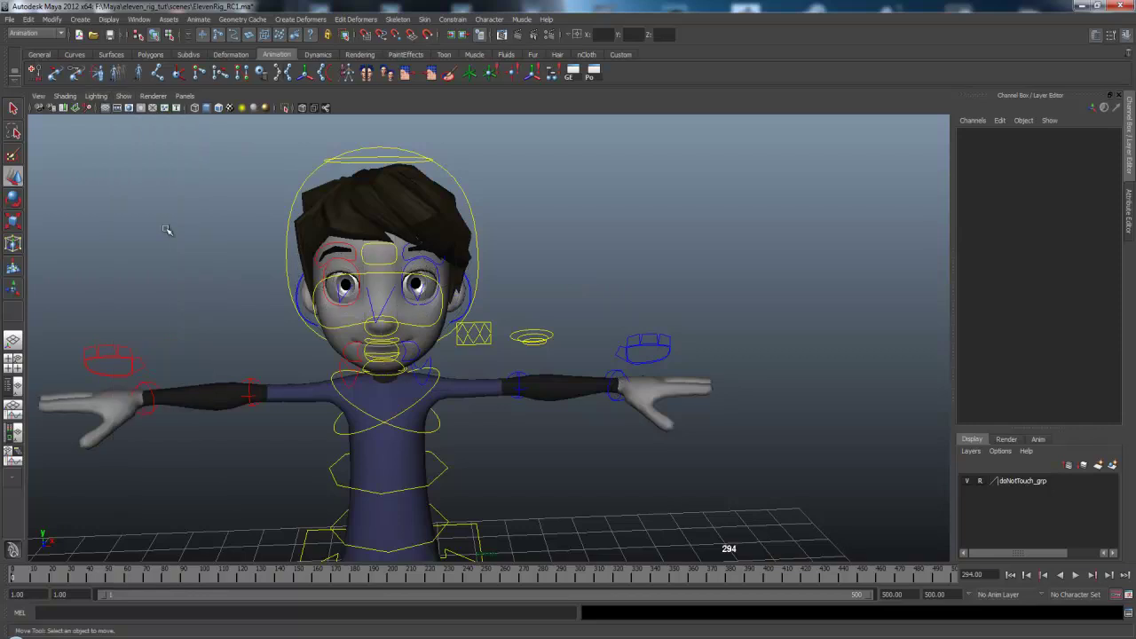
Try moving and scaling the upper lip control, undoing each change.
{"action": "scroll", "coordinate": [487, 342], "scroll_direction": "up", "scroll_amount": 5}
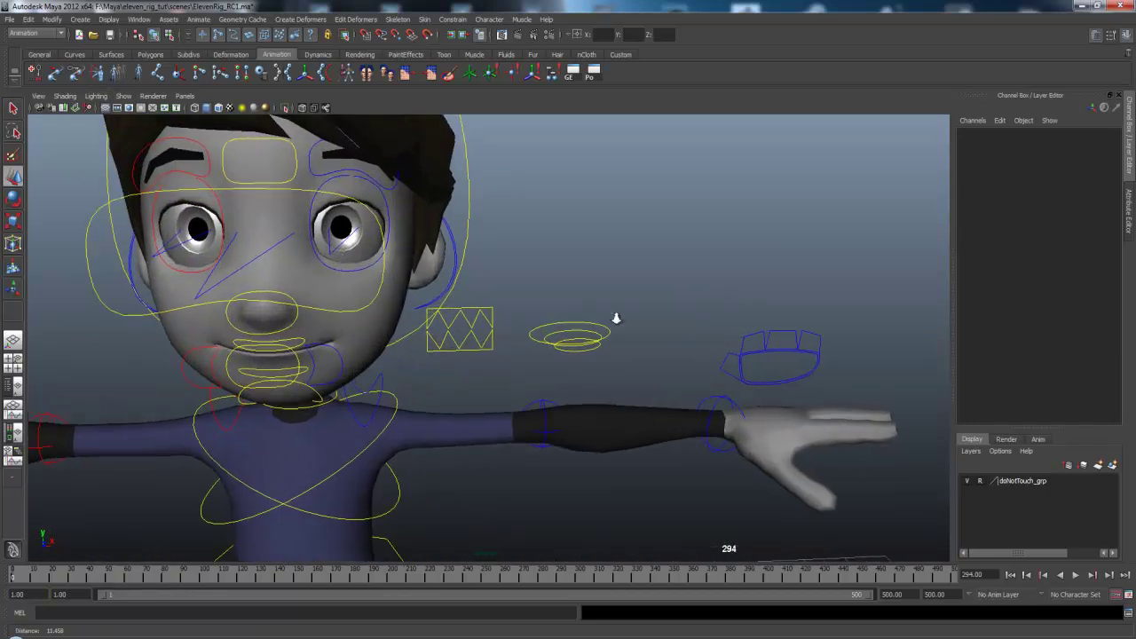
{"action": "left_click_drag", "start_coordinate": [481, 270], "coordinate": [558, 278], "text": "alt"}
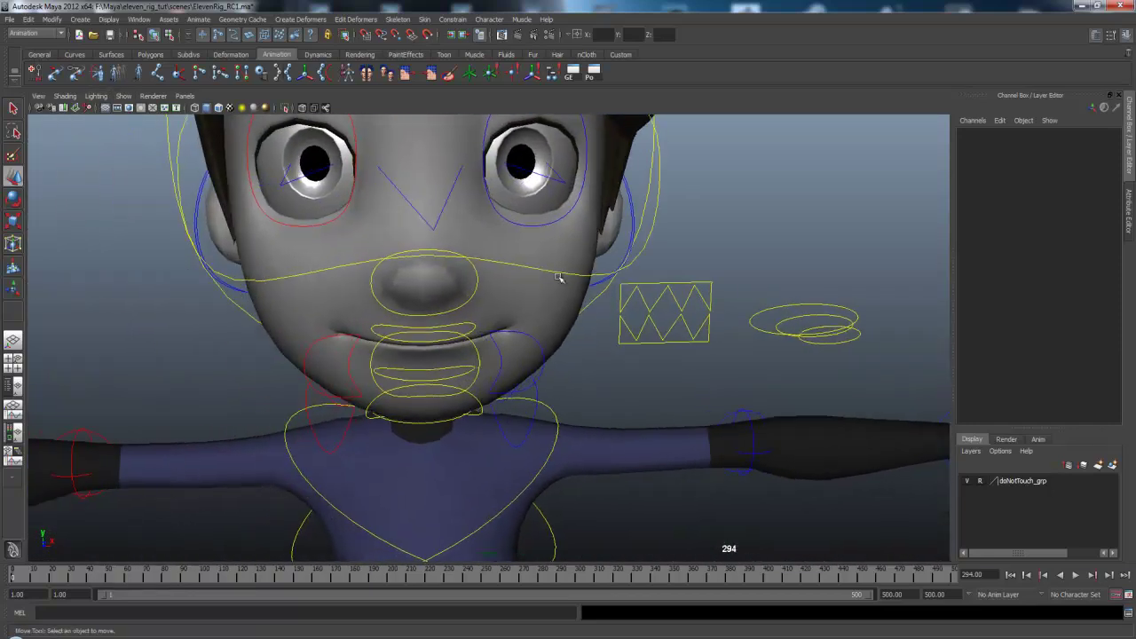
{"action": "left_click", "coordinate": [545, 363]}
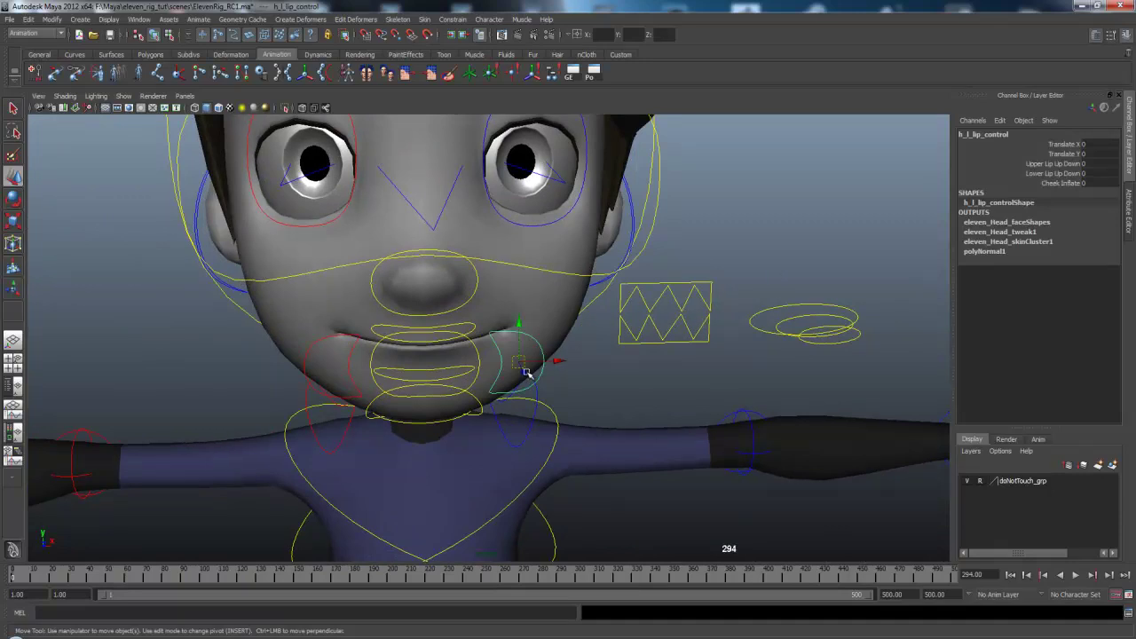
{"action": "left_click", "coordinate": [475, 328]}
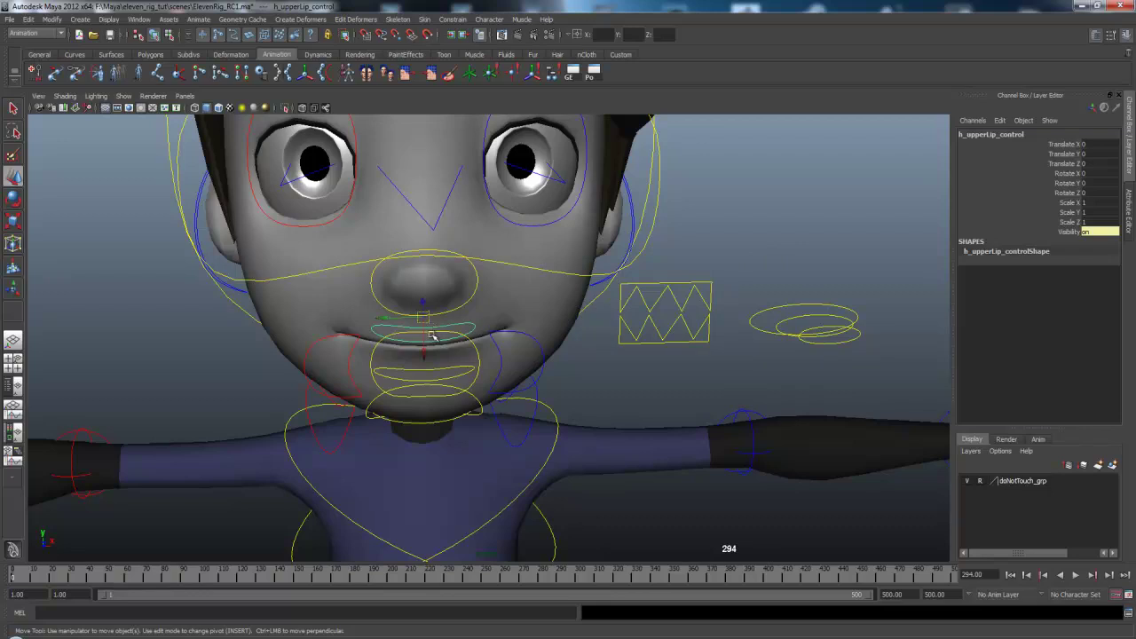
{"action": "mouse_move", "coordinate": [423, 316]}
{"action": "left_mouse_down"}
{"action": "mouse_move", "coordinate": [417, 306]}
{"action": "mouse_move", "coordinate": [451, 317]}
{"action": "mouse_move", "coordinate": [411, 316]}
{"action": "left_mouse_up"}
{"action": "key", "text": "ctrl+z"}
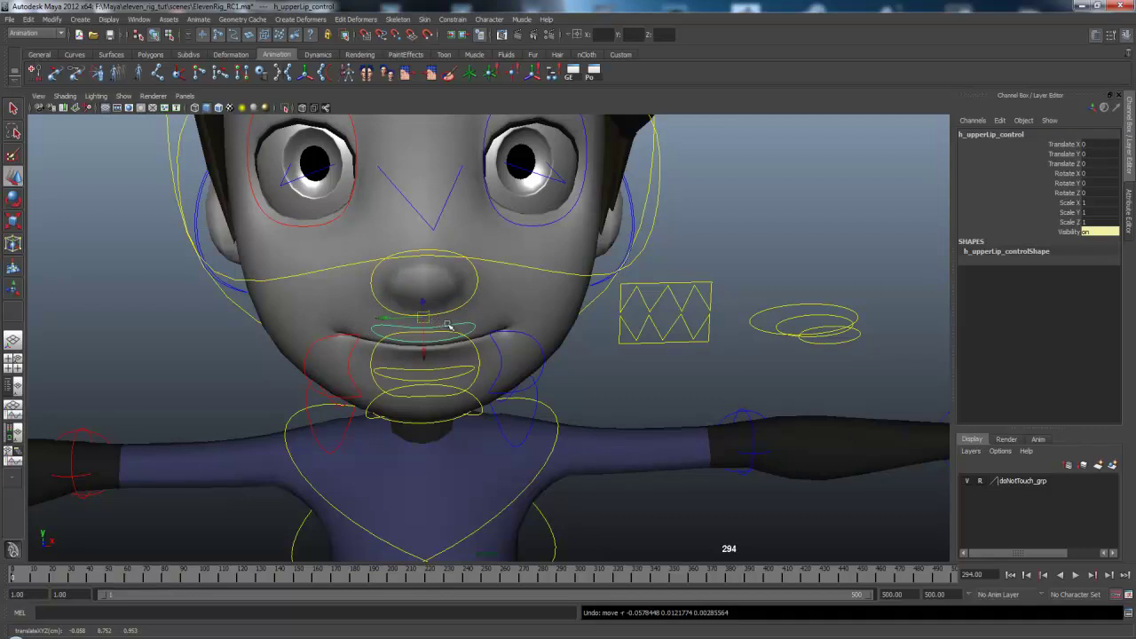
{"action": "key", "text": "e"}
{"action": "key", "text": "r"}
{"action": "left_click_drag", "start_coordinate": [423, 317], "coordinate": [453, 310]}
{"action": "key", "text": "ctrl+z"}
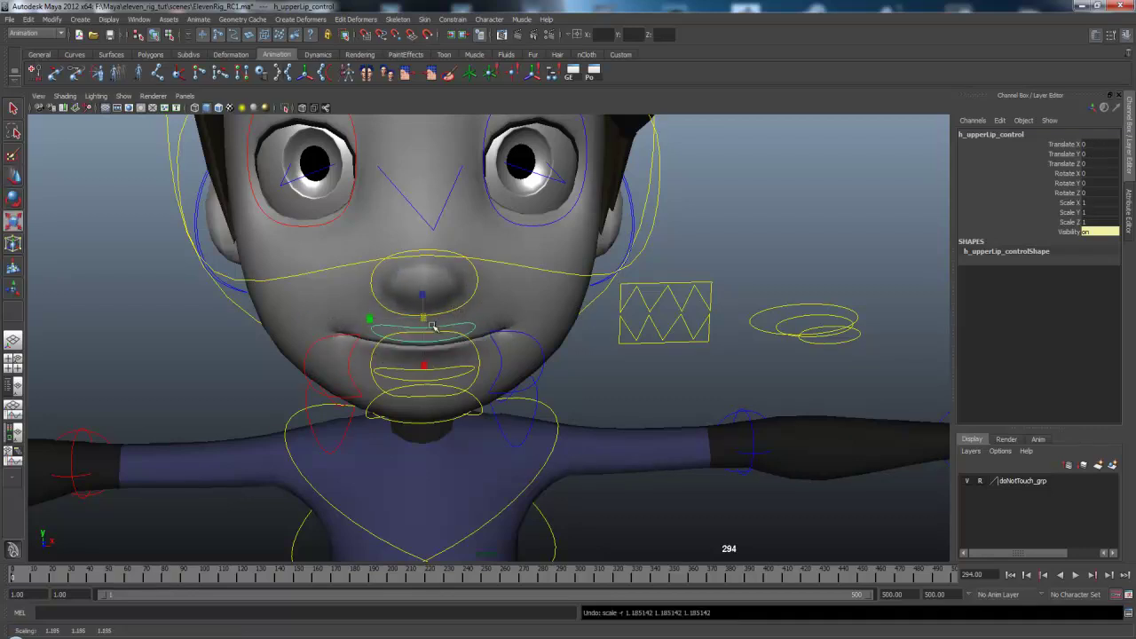
Try moving the left lip corner control outward and down, then undo the move.
{"action": "left_click", "coordinate": [545, 365]}
{"action": "middle_click_drag", "start_coordinate": [609, 380], "coordinate": [629, 287], "text": "alt"}
{"action": "key", "text": "f"}
{"action": "scroll", "coordinate": [673, 299], "scroll_direction": "down", "scroll_amount": 6}
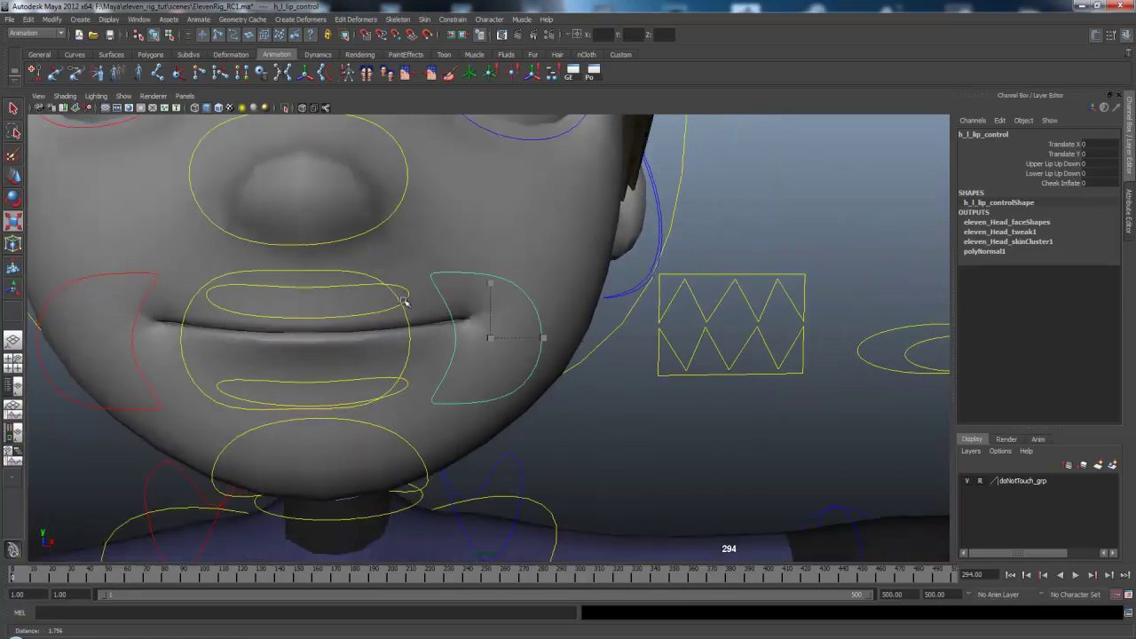
{"action": "key", "text": "w"}
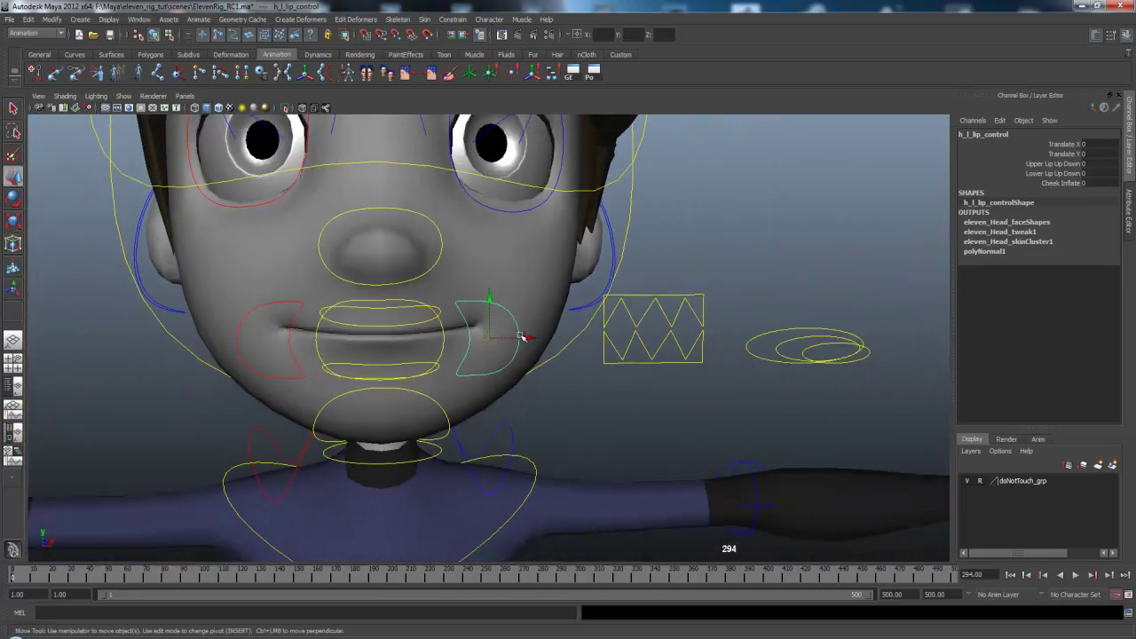
{"action": "left_click_drag", "start_coordinate": [490, 339], "coordinate": [571, 398]}
{"action": "key", "text": "ctrl+z"}
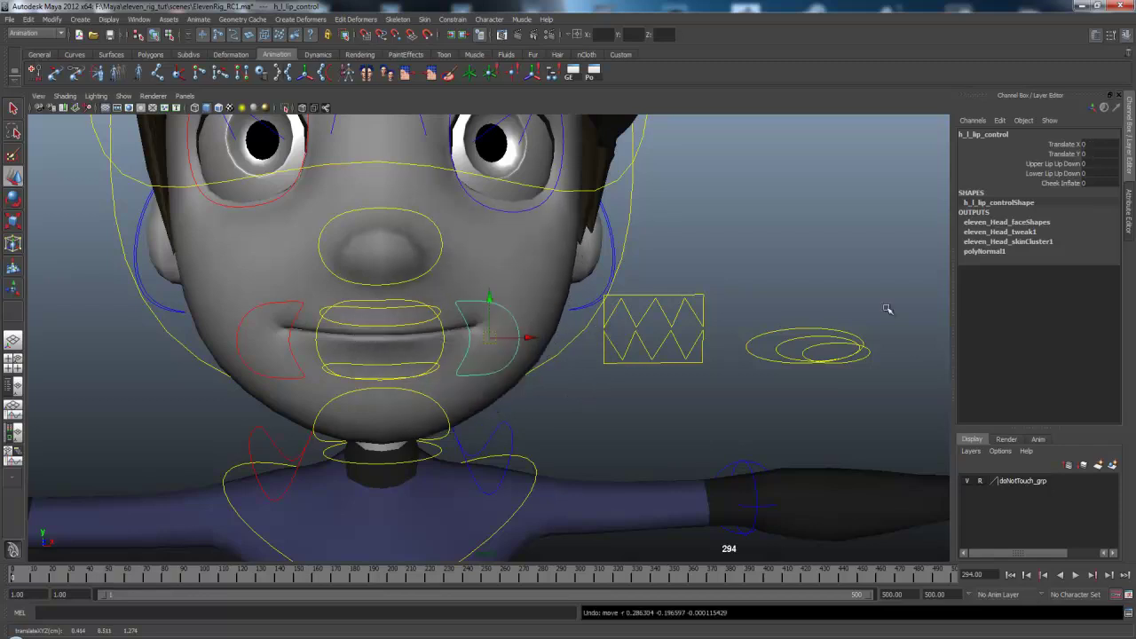
Try the Upper Lip Up Down attribute of the left lip control, then undo the change.
{"action": "left_click", "coordinate": [1054, 168]}
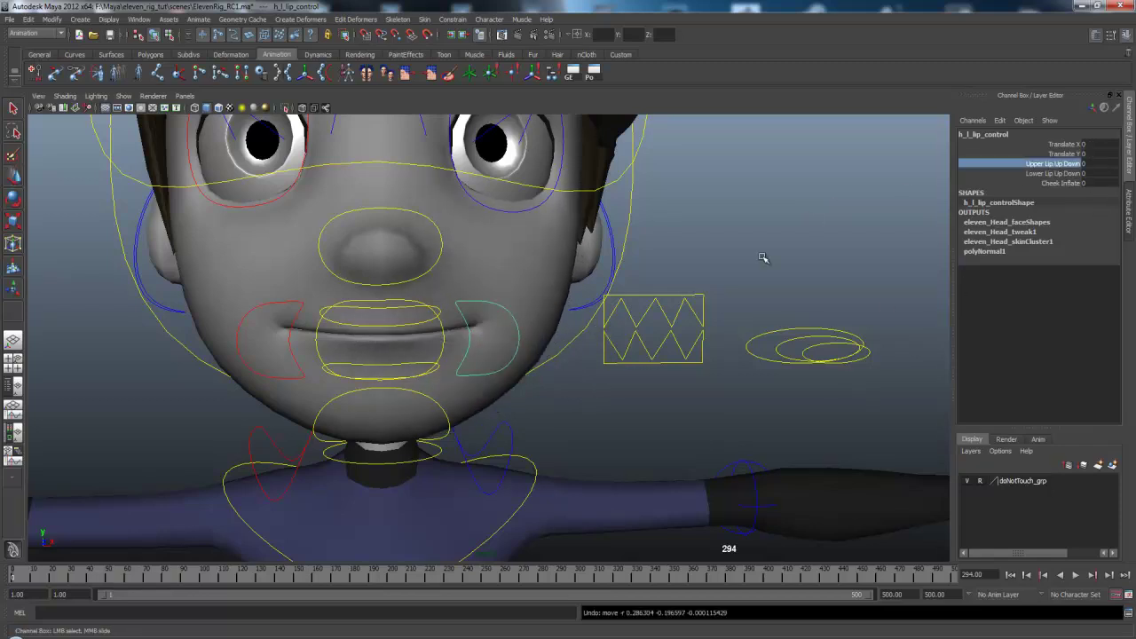
{"action": "middle_click_drag", "start_coordinate": [765, 256], "coordinate": [820, 250]}
{"action": "key", "text": "ctrl+z"}
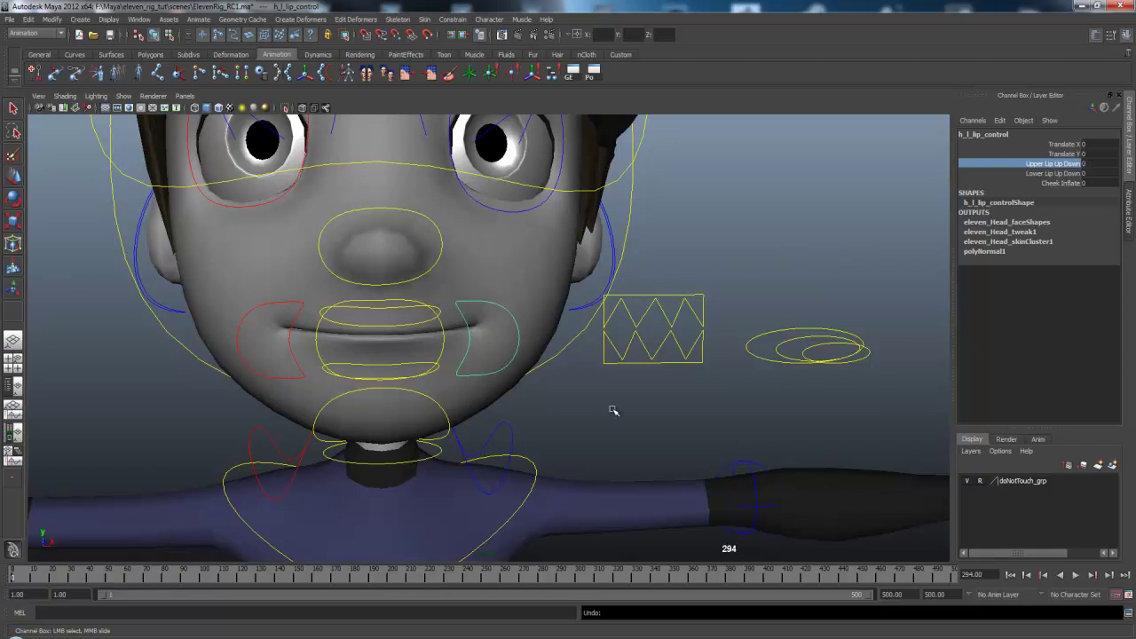
Try the Iris Scale and Pupil Scale attributes of the left eye socket control, undoing each change.
{"action": "left_click_drag", "start_coordinate": [630, 418], "coordinate": [581, 416], "text": "alt"}
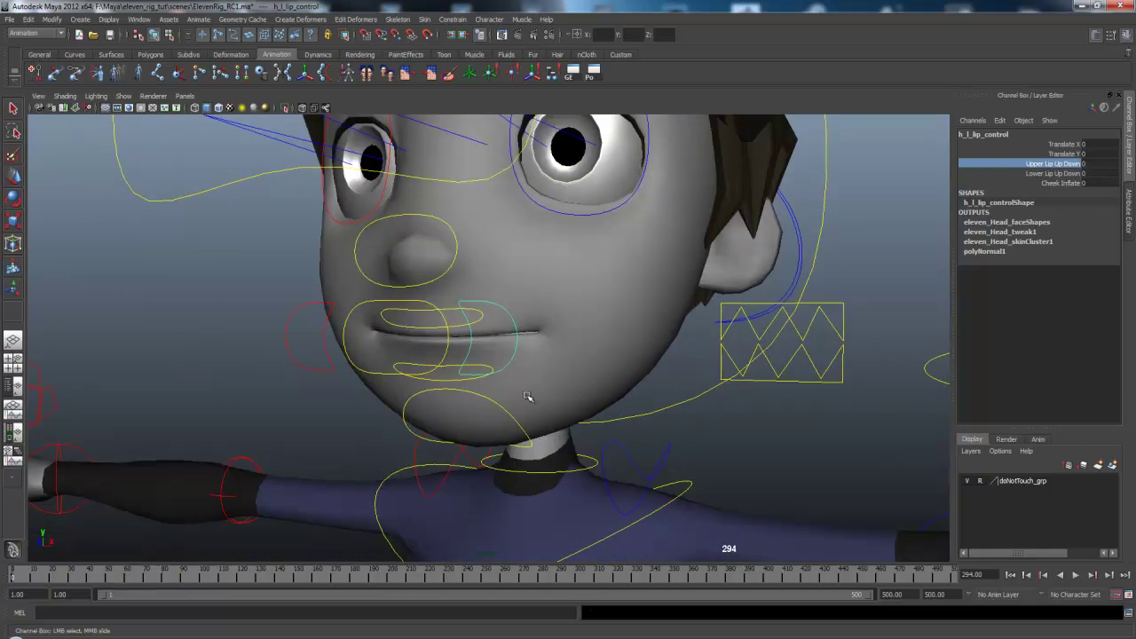
{"action": "left_click_drag", "start_coordinate": [449, 334], "coordinate": [551, 219], "text": "alt"}
{"action": "left_click", "coordinate": [554, 191]}
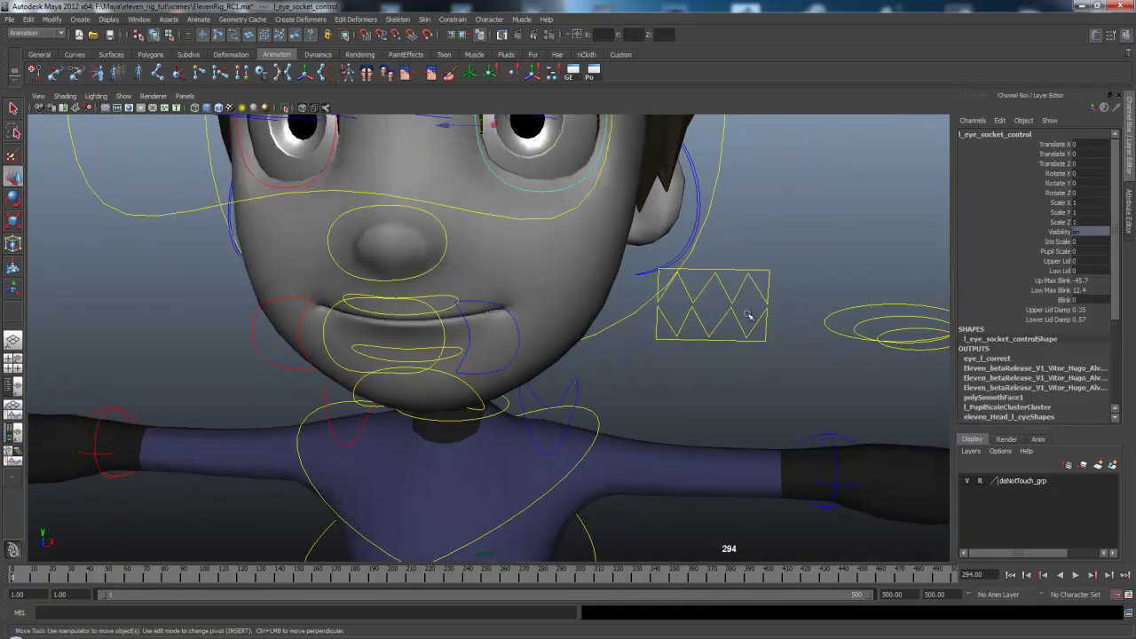
{"action": "left_click_drag", "start_coordinate": [796, 245], "coordinate": [757, 230], "text": "alt"}
{"action": "left_click_drag", "start_coordinate": [686, 255], "coordinate": [799, 322], "text": "alt"}
{"action": "left_click", "coordinate": [1060, 240]}
{"action": "middle_click_drag", "start_coordinate": [829, 257], "coordinate": [874, 255]}
{"action": "key", "text": "ctrl+z"}
{"action": "left_click", "coordinate": [1057, 252]}
{"action": "key", "text": "ctrl+z"}
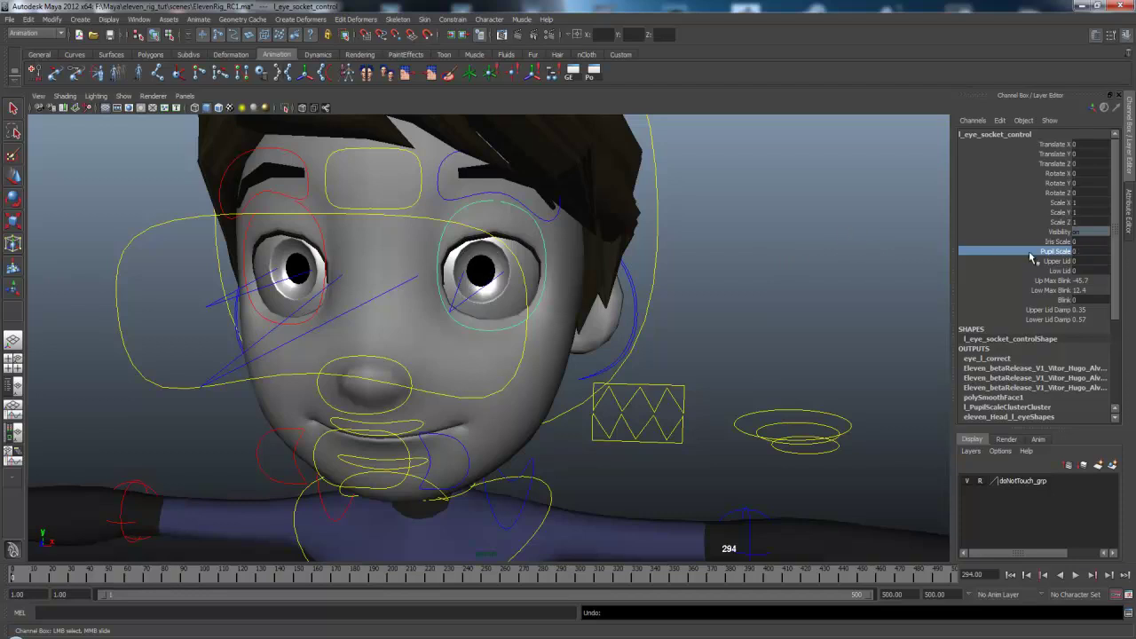
Try the left eye socket control's Upper Lid at -11.3, Low Lid and Blink attributes, restoring the open eye.
{"action": "left_click", "coordinate": [1059, 261]}
{"action": "middle_click_drag", "start_coordinate": [841, 272], "coordinate": [773, 282]}
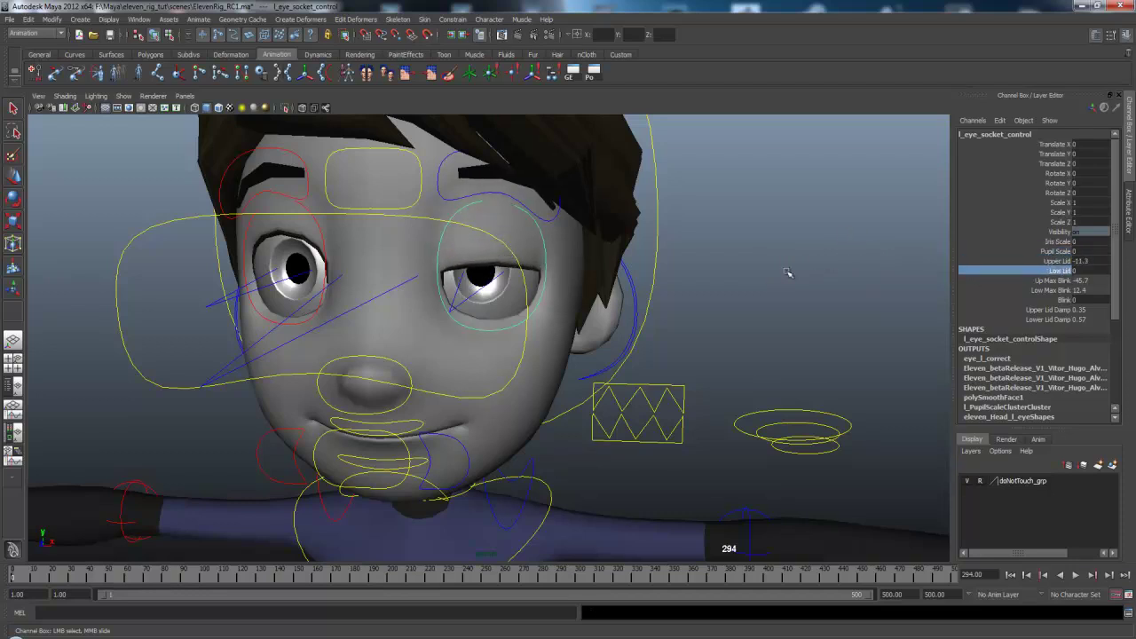
{"action": "mouse_move", "coordinate": [786, 272]}
{"action": "middle_mouse_down"}
{"action": "mouse_move", "coordinate": [901, 268]}
{"action": "mouse_move", "coordinate": [797, 276]}
{"action": "middle_mouse_up"}
{"action": "key", "text": "ctrl+z"}
{"action": "key", "text": "ctrl+z"}
{"action": "left_click", "coordinate": [1061, 300]}
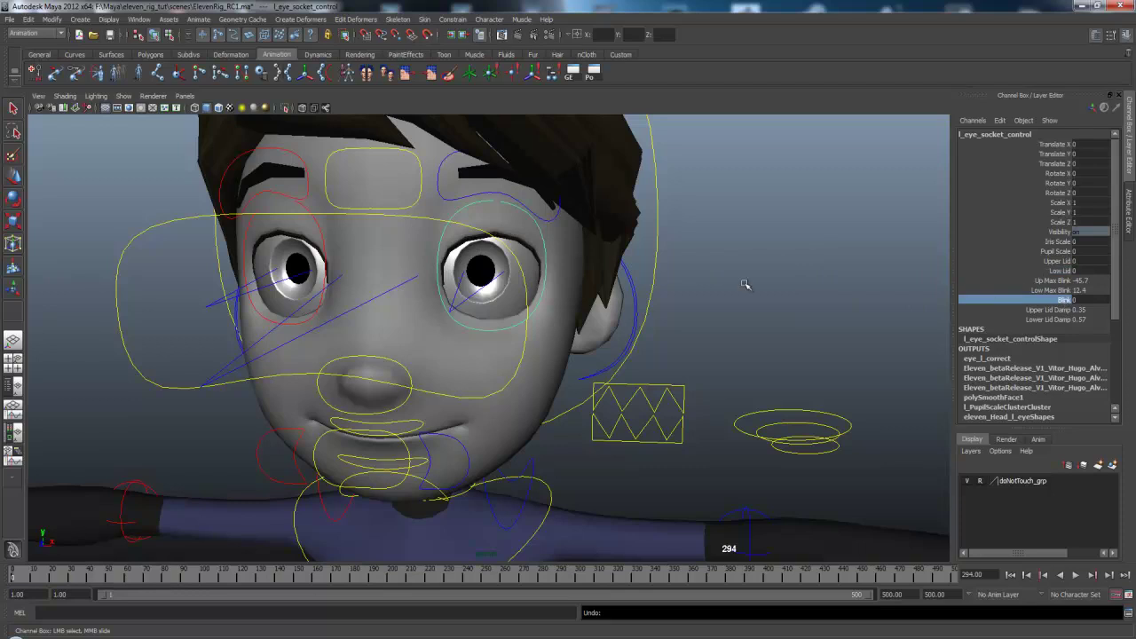
{"action": "middle_click_drag", "start_coordinate": [748, 282], "coordinate": [713, 281]}
Try rotating the second torso FK control, then undo the rotation.
{"action": "right_click_drag", "start_coordinate": [770, 287], "coordinate": [450, 295], "text": "alt"}
{"action": "left_click_drag", "start_coordinate": [677, 362], "coordinate": [668, 390], "text": "alt"}
{"action": "left_click", "coordinate": [543, 397]}
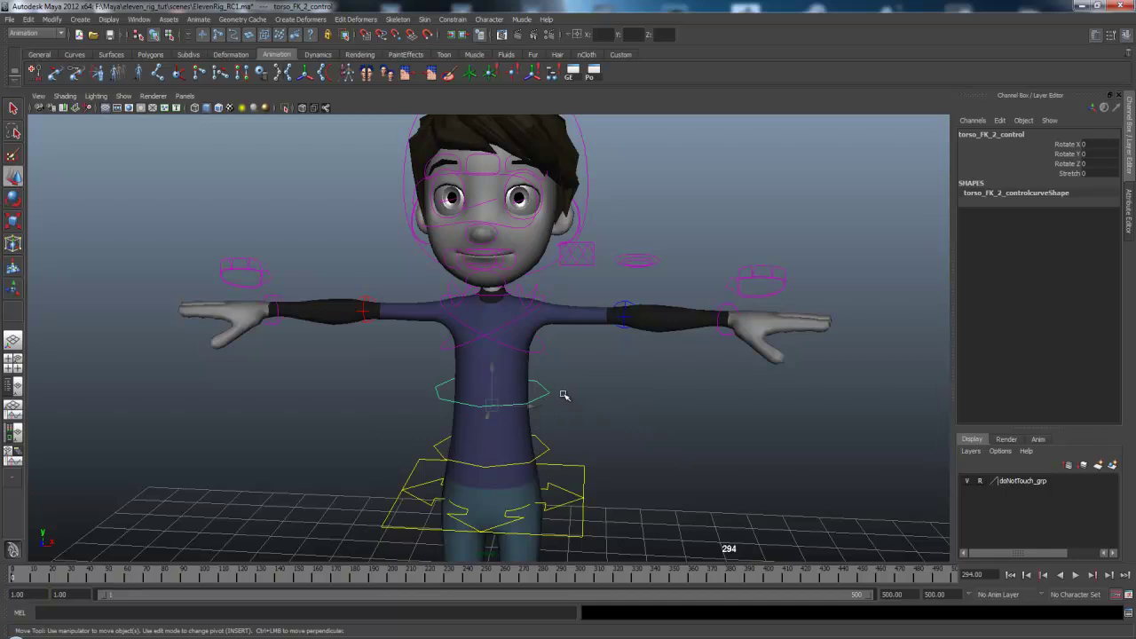
{"action": "key", "text": "e"}
{"action": "left_click_drag", "start_coordinate": [513, 390], "coordinate": [501, 406]}
{"action": "key", "text": "ctrl+z"}
{"action": "key", "text": "ctrl+z"}
{"action": "key", "text": "ctrl+z"}
{"action": "key", "text": "ctrl+z"}
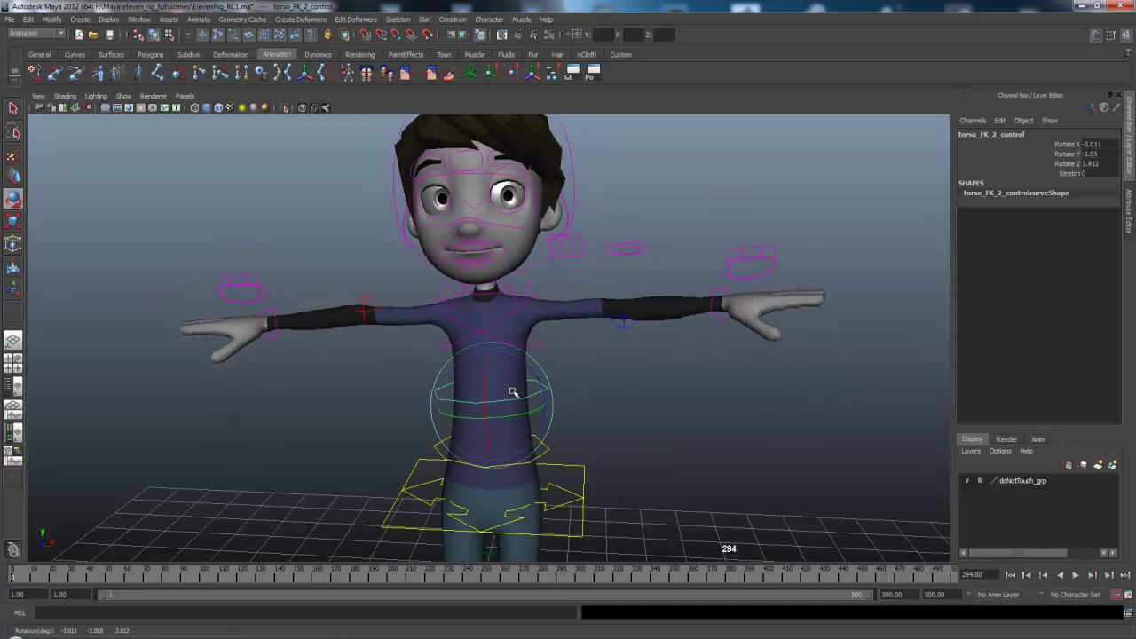
Examine the character's torso, arms and head from different angles and distances.
{"action": "right_click_drag", "start_coordinate": [671, 413], "coordinate": [700, 474], "text": "alt"}
{"action": "left_click_drag", "start_coordinate": [700, 474], "coordinate": [653, 281], "text": "alt"}
{"action": "right_click_drag", "start_coordinate": [654, 281], "coordinate": [612, 253], "text": "alt"}
{"action": "scroll", "coordinate": [603, 246], "scroll_direction": "up", "scroll_amount": 3}
{"action": "left_click_drag", "start_coordinate": [604, 245], "coordinate": [594, 238], "text": "alt"}
{"action": "right_click_drag", "start_coordinate": [594, 238], "coordinate": [692, 340], "text": "alt"}
{"action": "middle_click_drag", "start_coordinate": [692, 340], "coordinate": [658, 405], "text": "alt"}
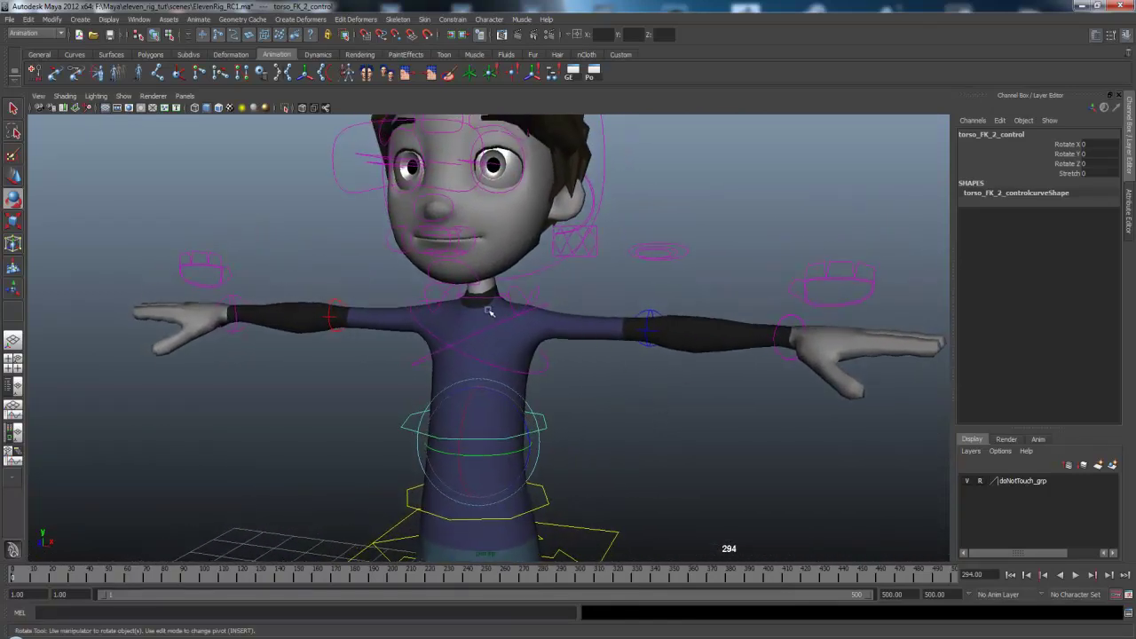
{"action": "left_click_drag", "start_coordinate": [483, 316], "coordinate": [449, 411], "text": "alt"}
{"action": "right_click_drag", "start_coordinate": [449, 411], "coordinate": [545, 290], "text": "alt"}
Try the l_innerBrow attribute and a vertical move of the left outer brow control, undoing the changes.
{"action": "left_click", "coordinate": [437, 182]}
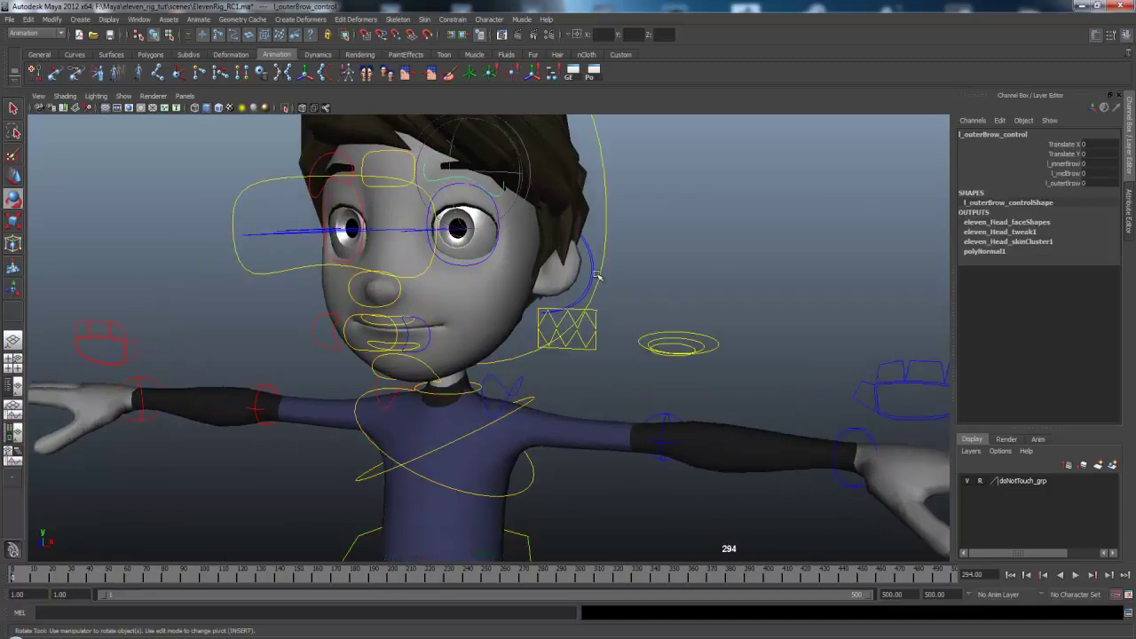
{"action": "right_click_drag", "start_coordinate": [623, 282], "coordinate": [297, 328], "text": "alt"}
{"action": "left_click_drag", "start_coordinate": [297, 328], "coordinate": [430, 333], "text": "alt"}
{"action": "left_click", "coordinate": [1064, 165]}
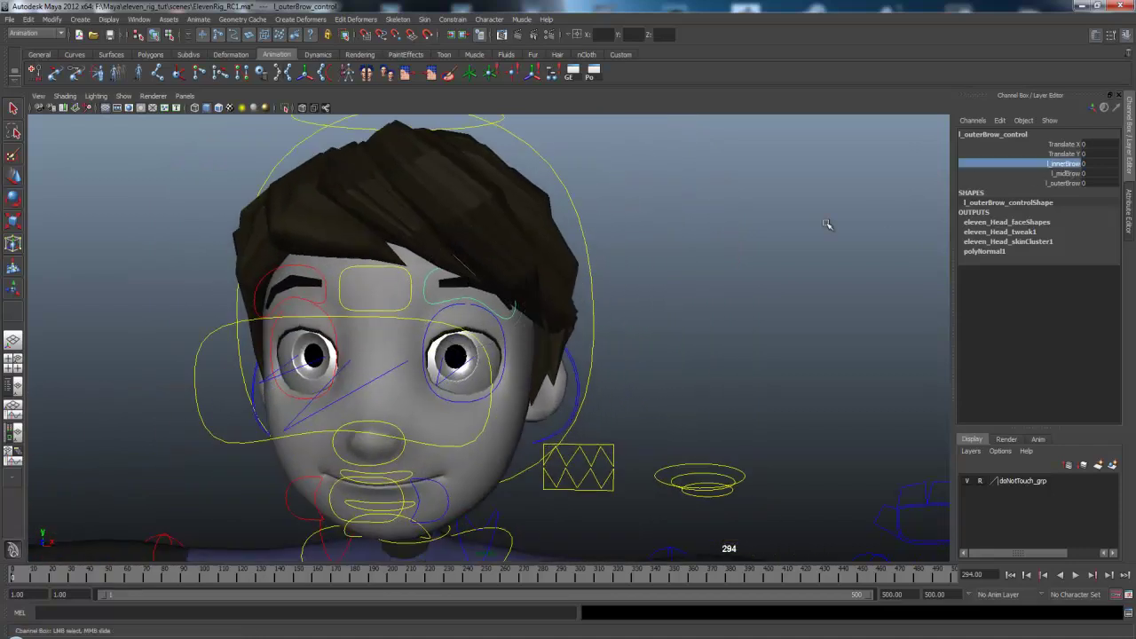
{"action": "middle_click_drag", "start_coordinate": [741, 246], "coordinate": [772, 245]}
{"action": "left_click", "coordinate": [460, 300]}
{"action": "key", "text": "w"}
{"action": "mouse_move", "coordinate": [474, 253]}
{"action": "left_mouse_down"}
{"action": "mouse_move", "coordinate": [466, 237]}
{"action": "mouse_move", "coordinate": [473, 256]}
{"action": "left_mouse_up"}
{"action": "key", "text": "ctrl+z"}
Try moving the middle brow control vertically, then undo the move.
{"action": "left_click", "coordinate": [408, 278]}
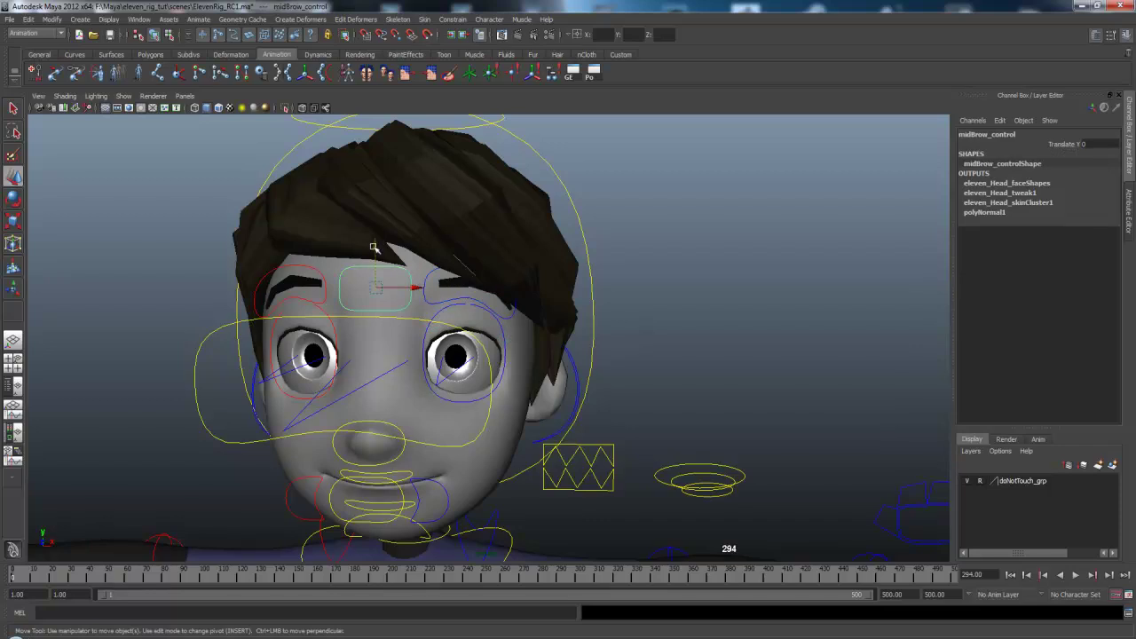
{"action": "left_click_drag", "start_coordinate": [374, 247], "coordinate": [405, 280]}
{"action": "key", "text": "ctrl+z"}
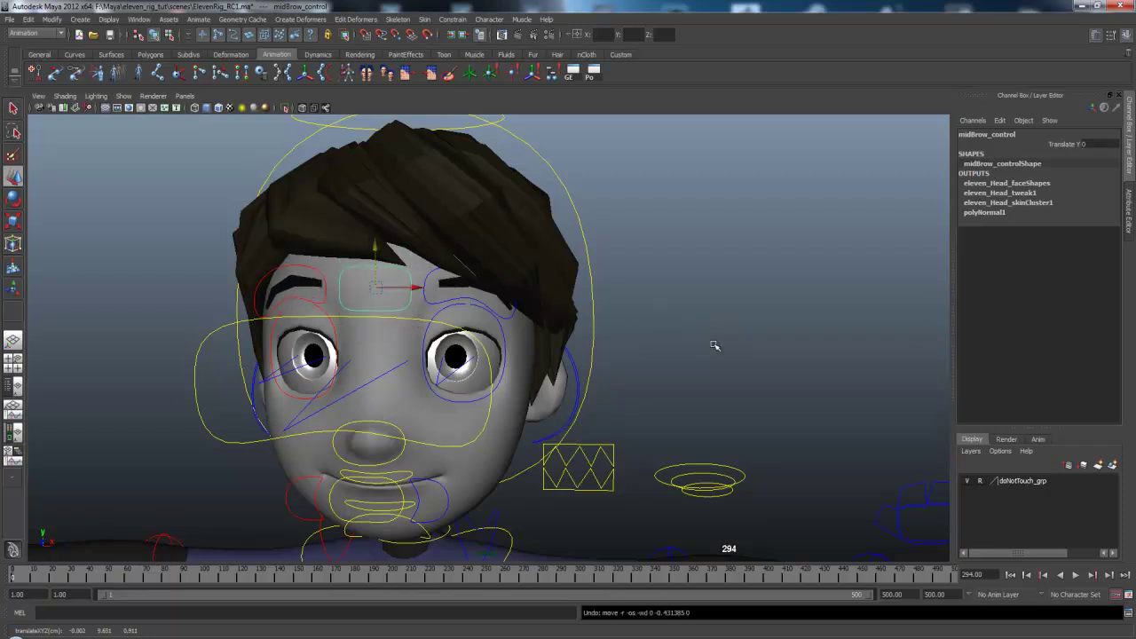
{"action": "scroll", "coordinate": [708, 345], "scroll_direction": "down", "scroll_amount": 3}
{"action": "scroll", "coordinate": [672, 350], "scroll_direction": "down", "scroll_amount": 1}
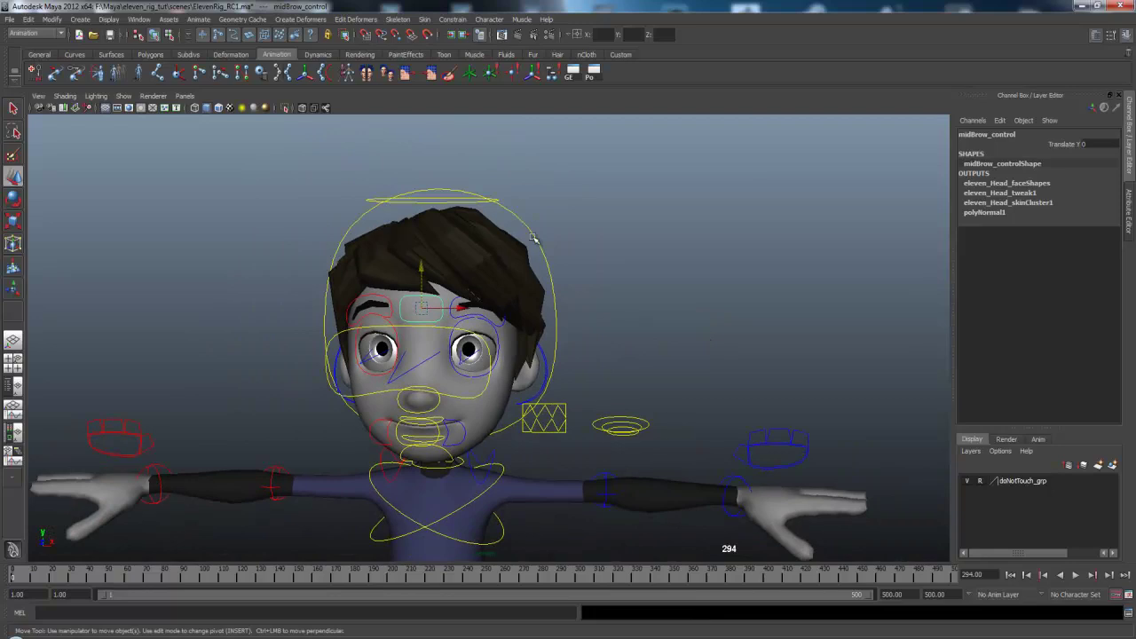
Select the head squash control above the hair to inspect its attributes.
{"action": "left_click", "coordinate": [470, 204]}
{"action": "scroll", "coordinate": [627, 343], "scroll_direction": "down", "scroll_amount": 2}
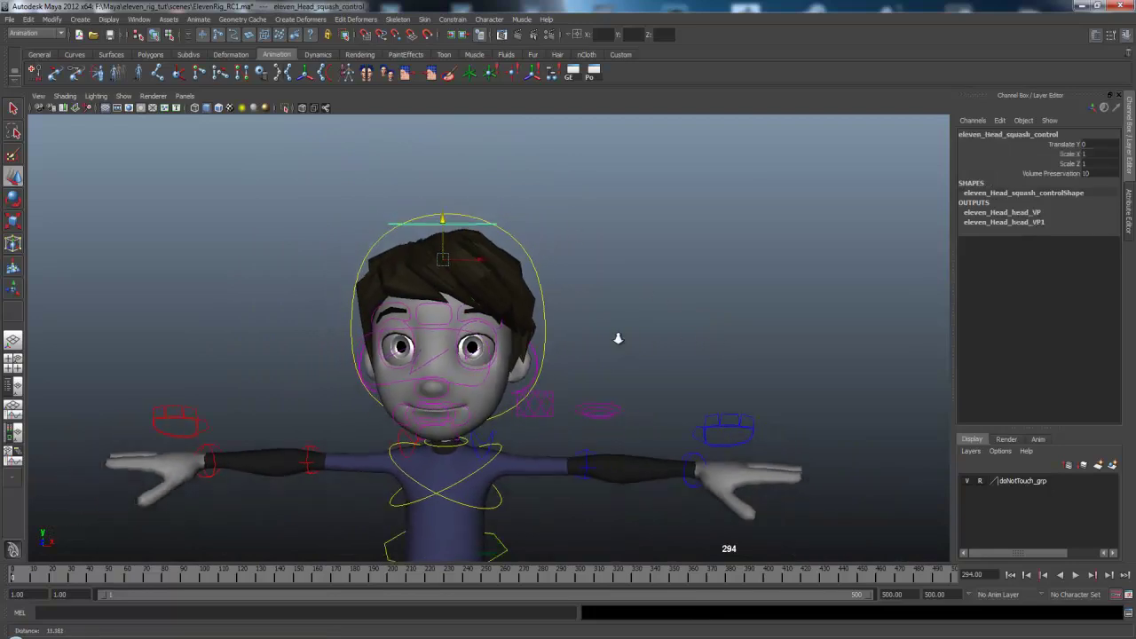
{"action": "middle_click_drag", "start_coordinate": [664, 322], "coordinate": [621, 248], "text": "alt"}
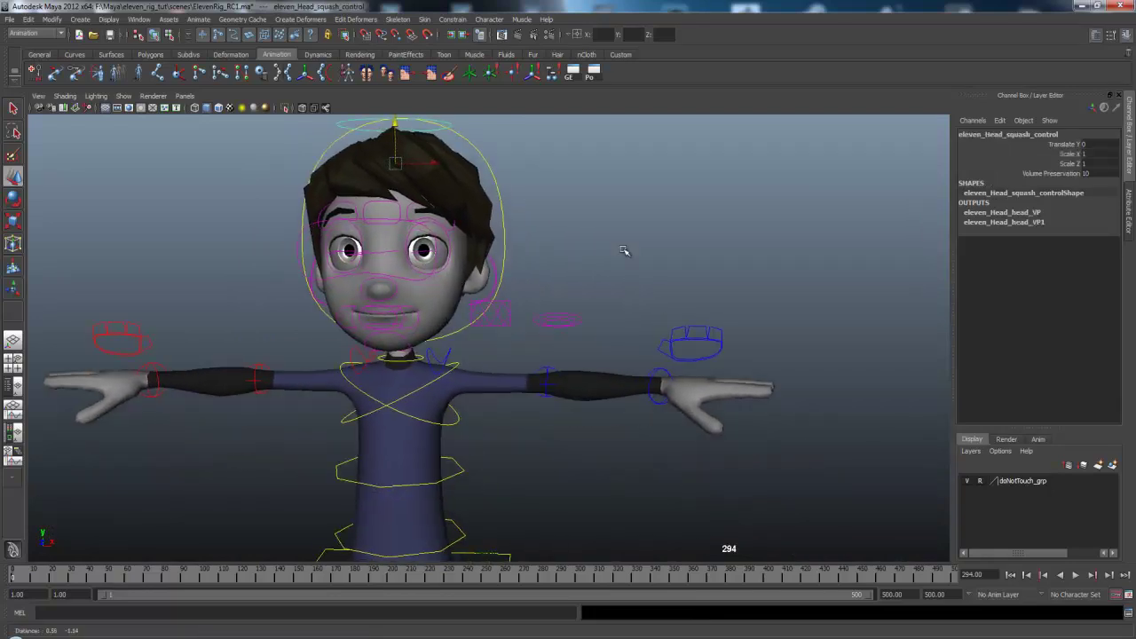
Set Auto Stretch to 1 on the left wrist IK control and pull the wrist outward and upward to test the arm stretch.
{"action": "left_click", "coordinate": [669, 376]}
{"action": "middle_click_drag", "start_coordinate": [793, 331], "coordinate": [691, 270], "text": "alt"}
{"action": "right_click_drag", "start_coordinate": [691, 270], "coordinate": [646, 279], "text": "alt"}
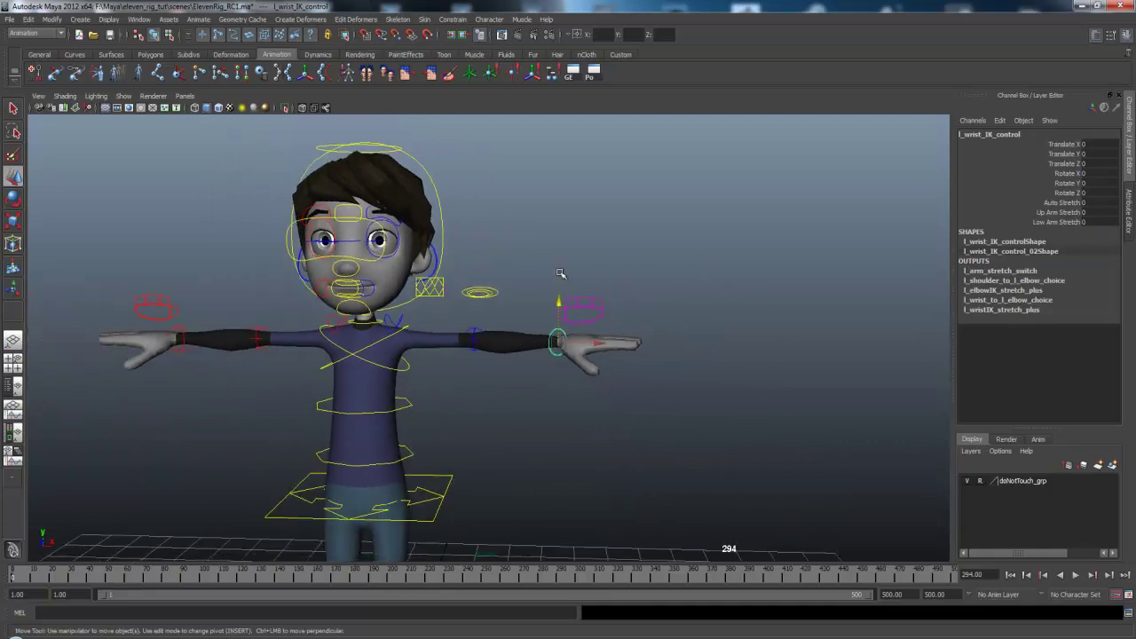
{"action": "left_click", "coordinate": [1064, 202]}
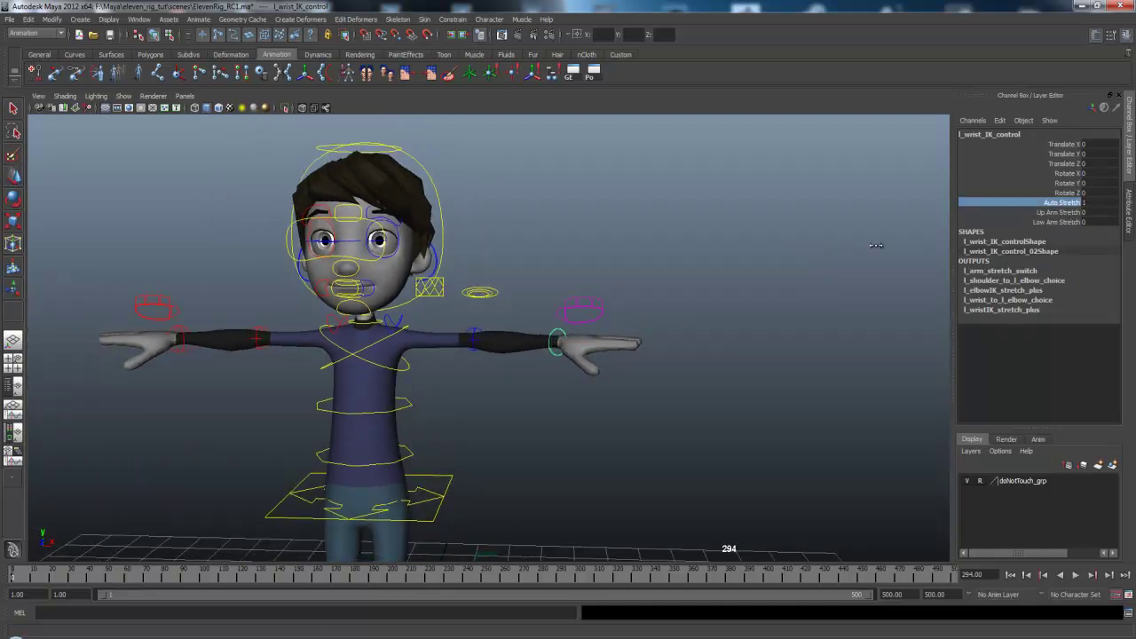
{"action": "key", "text": "w"}
{"action": "left_click_drag", "start_coordinate": [556, 342], "coordinate": [787, 327]}
{"action": "right_click_drag", "start_coordinate": [783, 430], "coordinate": [643, 411], "text": "alt"}
{"action": "left_click_drag", "start_coordinate": [694, 333], "coordinate": [714, 244]}
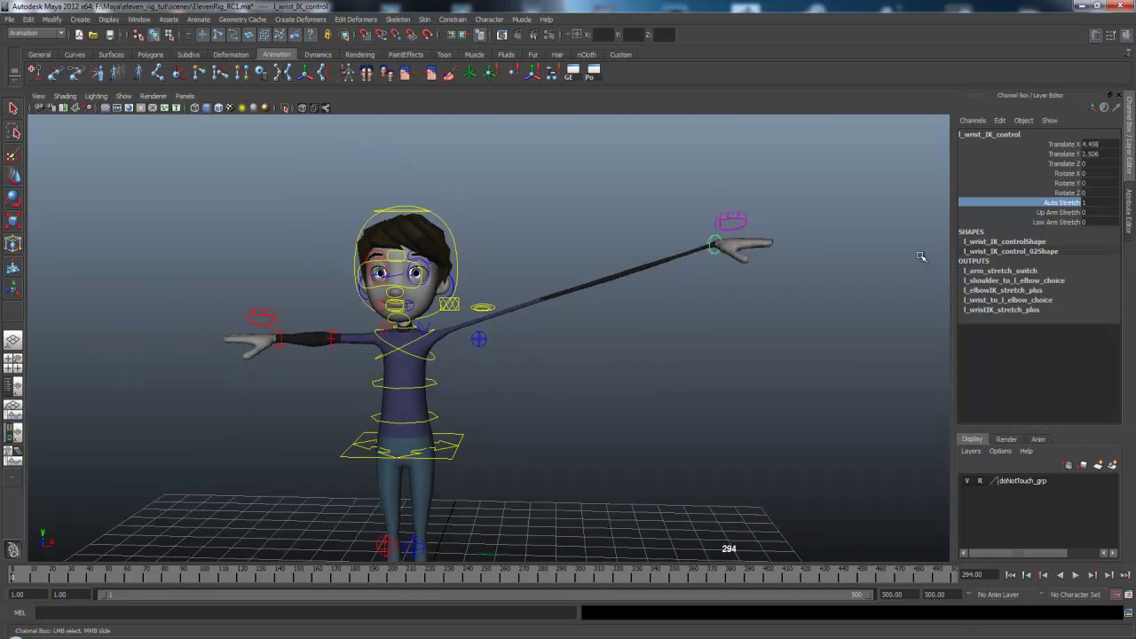
Set the left wrist's Auto Stretch to 0 and back to 1, and move the wrist control in close to the elbow.
{"action": "middle_click_drag", "start_coordinate": [794, 312], "coordinate": [642, 326]}
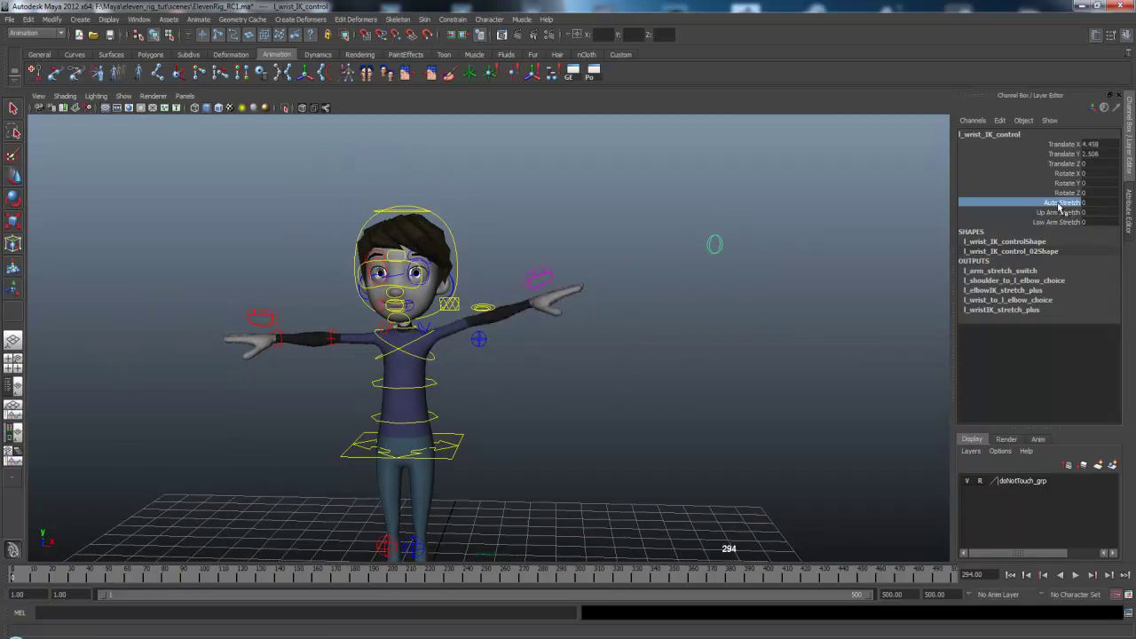
{"action": "middle_click_drag", "start_coordinate": [779, 317], "coordinate": [820, 343]}
{"action": "key", "text": "w"}
{"action": "left_click_drag", "start_coordinate": [715, 247], "coordinate": [485, 340]}
Reset the left wrist IK control's Translate X, Translate Y and Auto Stretch to 0.
{"action": "left_click_drag", "start_coordinate": [1099, 146], "coordinate": [1107, 156]}
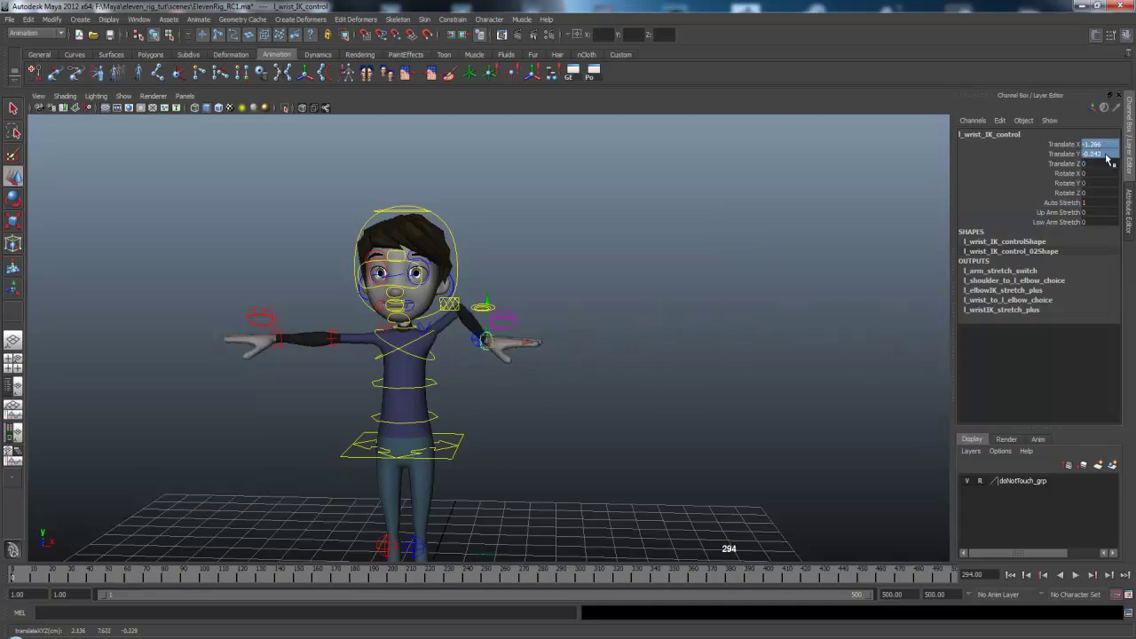
{"action": "type", "text": "0"}
{"action": "key", "text": "Return"}
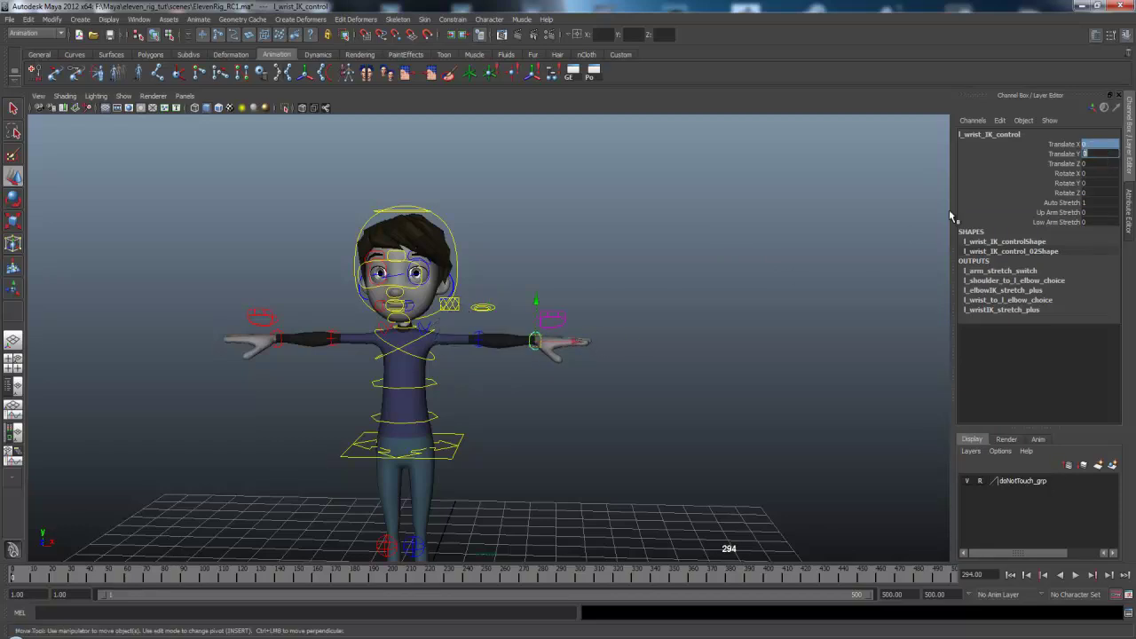
{"action": "left_click", "coordinate": [1062, 202]}
{"action": "type", "text": "0"}
{"action": "key", "text": "Return"}
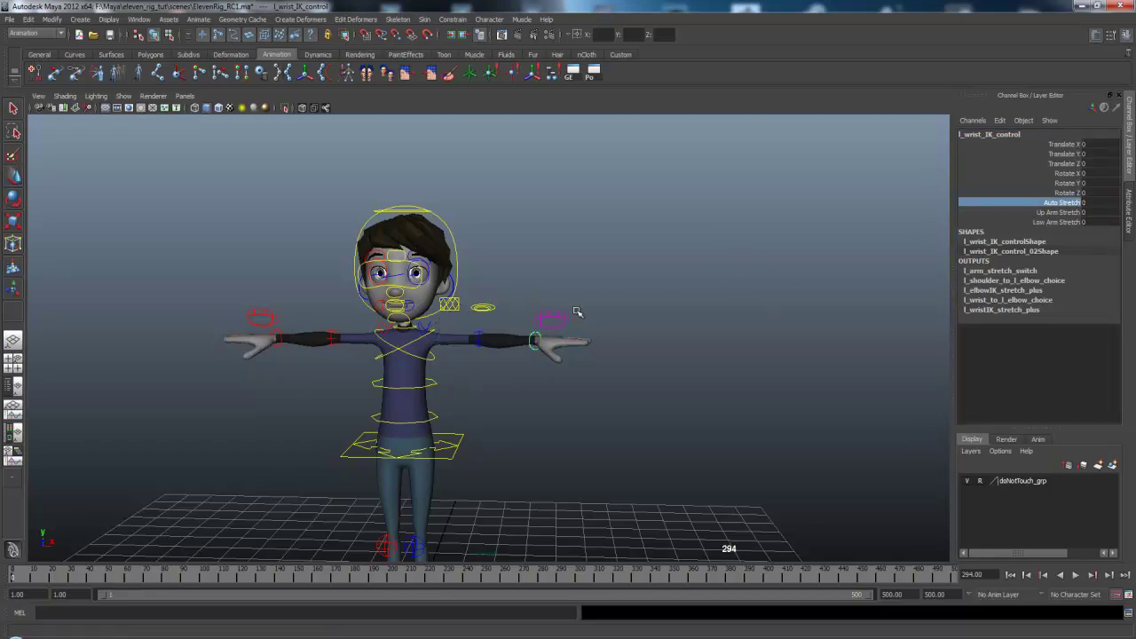
{"action": "right_click_drag", "start_coordinate": [610, 358], "coordinate": [595, 408], "text": "alt"}
{"action": "middle_click_drag", "start_coordinate": [594, 408], "coordinate": [603, 371], "text": "alt"}
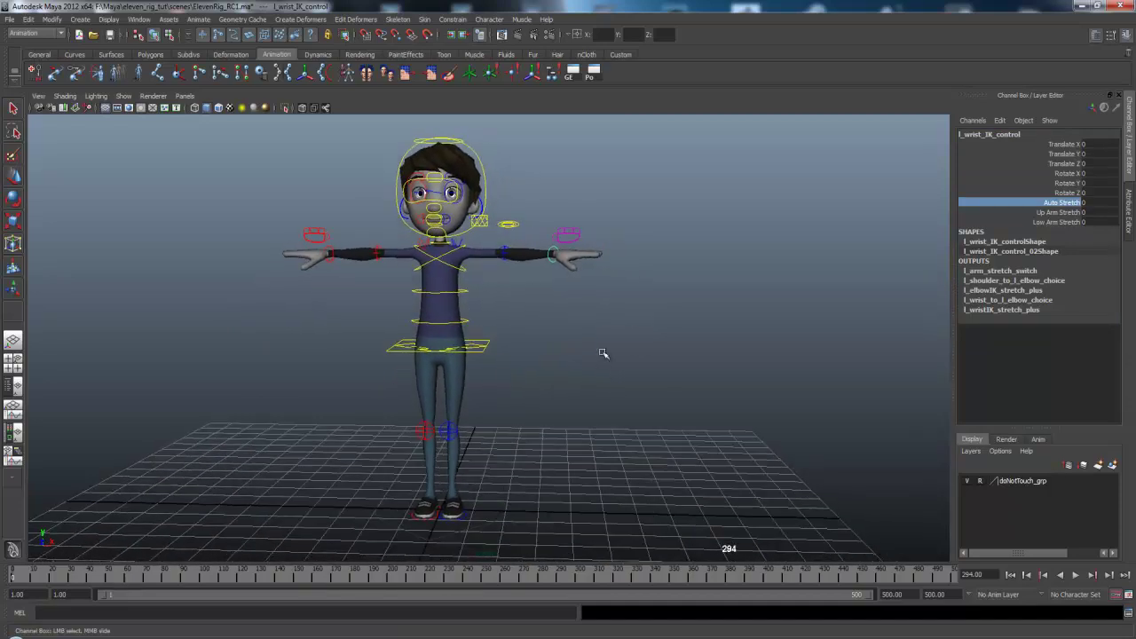
{"action": "left_click_drag", "start_coordinate": [613, 328], "coordinate": [559, 344], "text": "alt"}
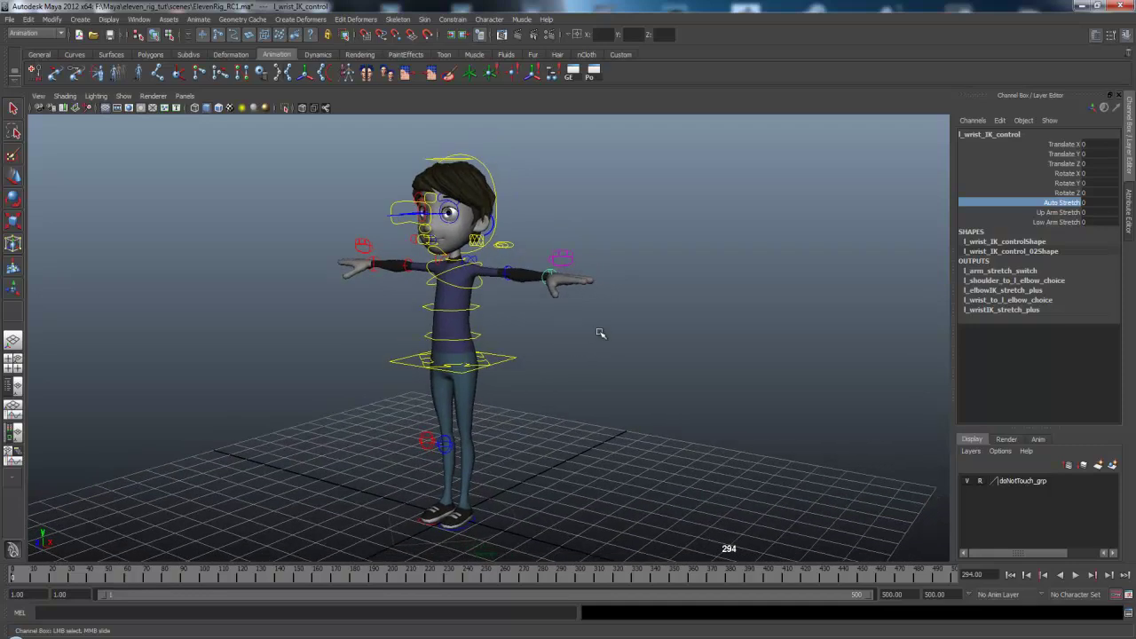